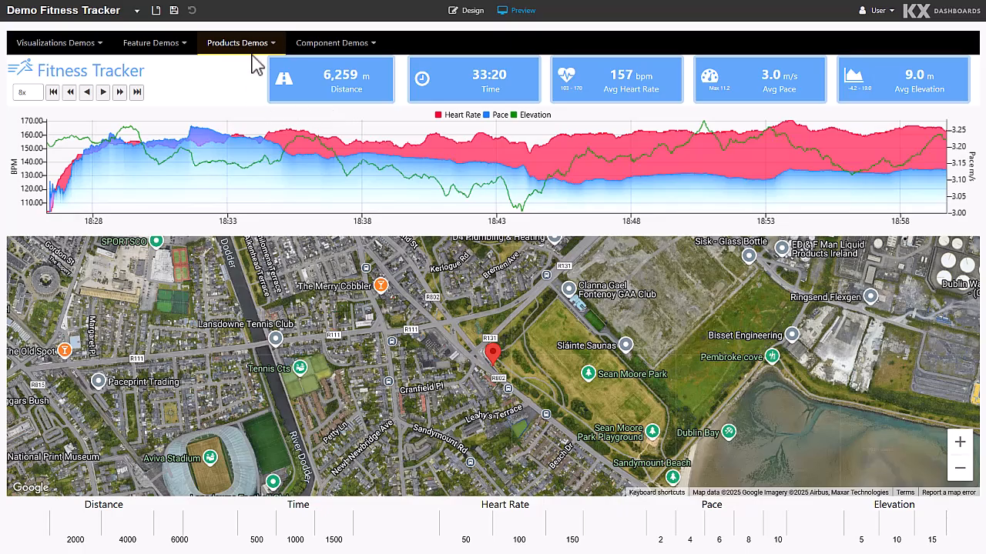
- Look through the Demo Sensors, Demo Property and Demo Maps sample dashboards, including the Flight view of Demo Maps
{"action": "left_click", "coordinate": [258, 103]}
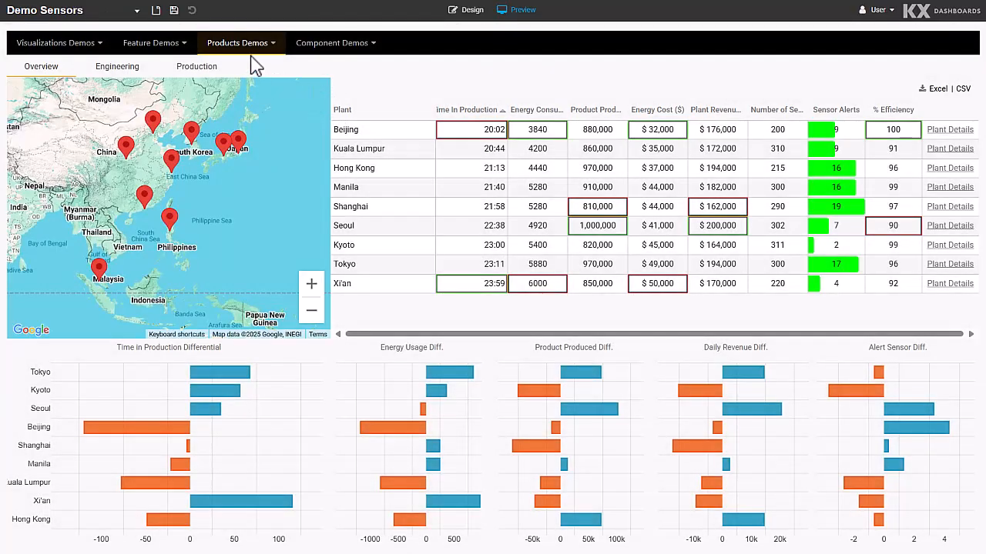
{"action": "left_click", "coordinate": [239, 43]}
{"action": "left_click", "coordinate": [257, 129]}
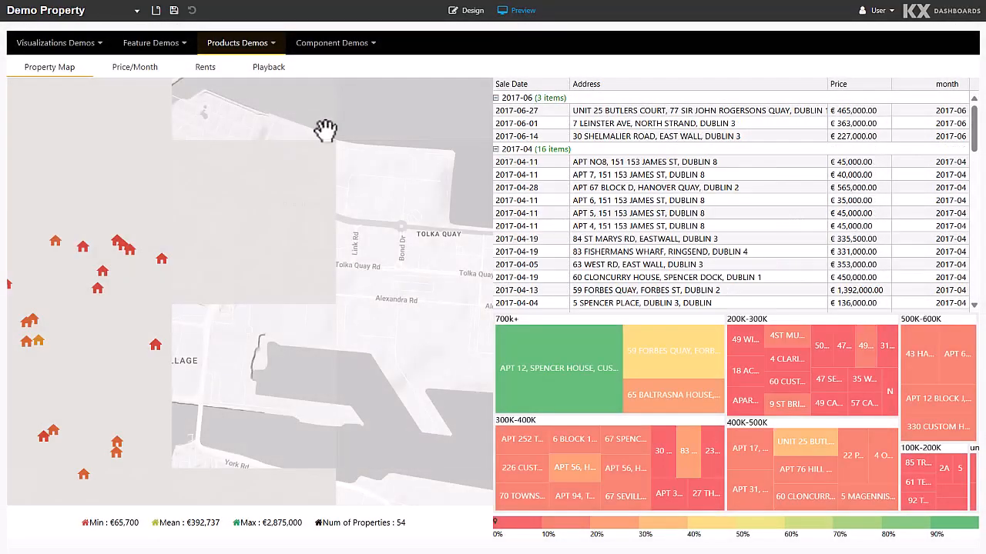
{"action": "left_click", "coordinate": [339, 49]}
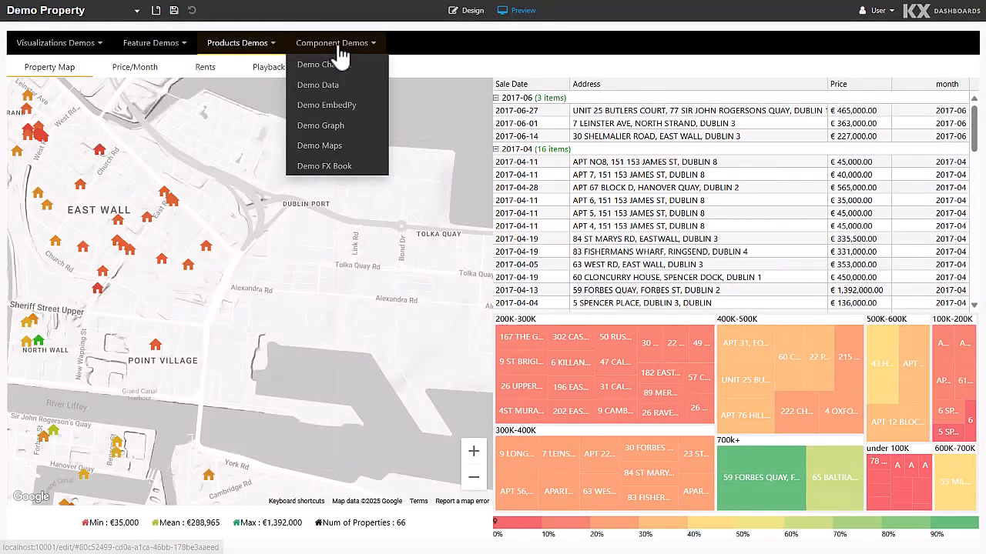
{"action": "left_click", "coordinate": [341, 146]}
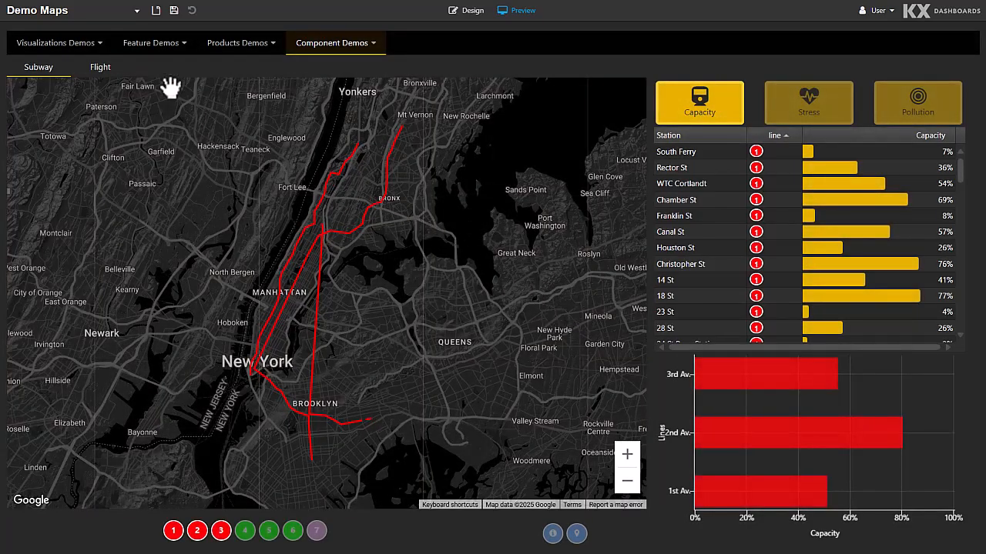
{"action": "left_click", "coordinate": [101, 69]}
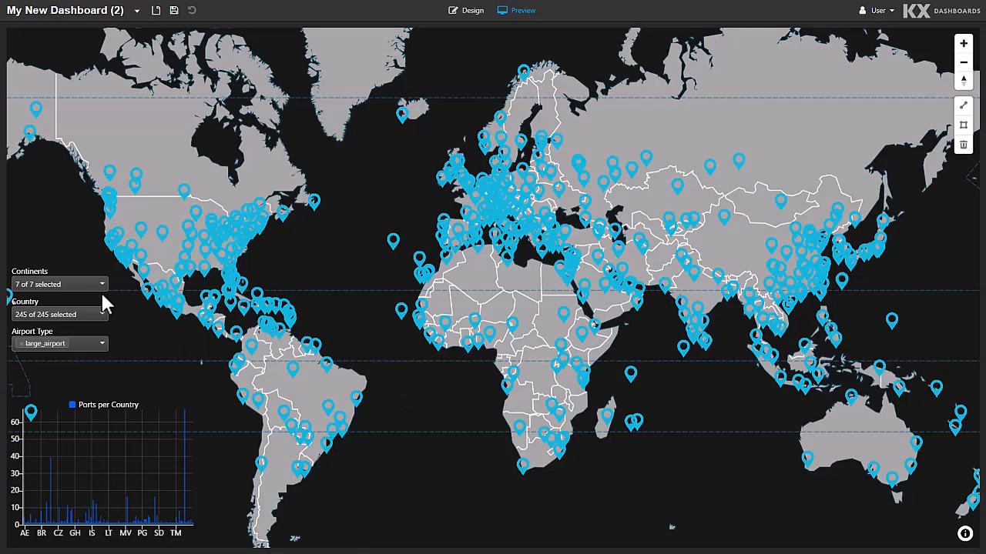
- Try out the finished airport map's continent and country filters, limiting the countries to GB, RU and CO in turn
{"action": "left_click", "coordinate": [31, 283]}
{"action": "left_click", "coordinate": [23, 284]}
{"action": "left_click", "coordinate": [30, 284]}
{"action": "left_click", "coordinate": [30, 360]}
{"action": "left_click", "coordinate": [67, 281]}
{"action": "left_click", "coordinate": [66, 312]}
{"action": "left_click", "coordinate": [34, 59]}
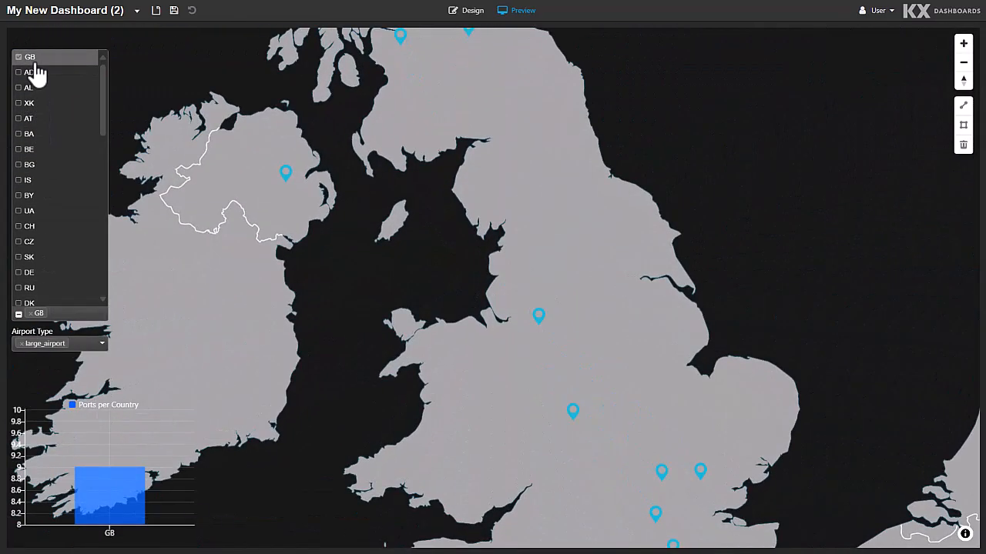
{"action": "left_click", "coordinate": [38, 287]}
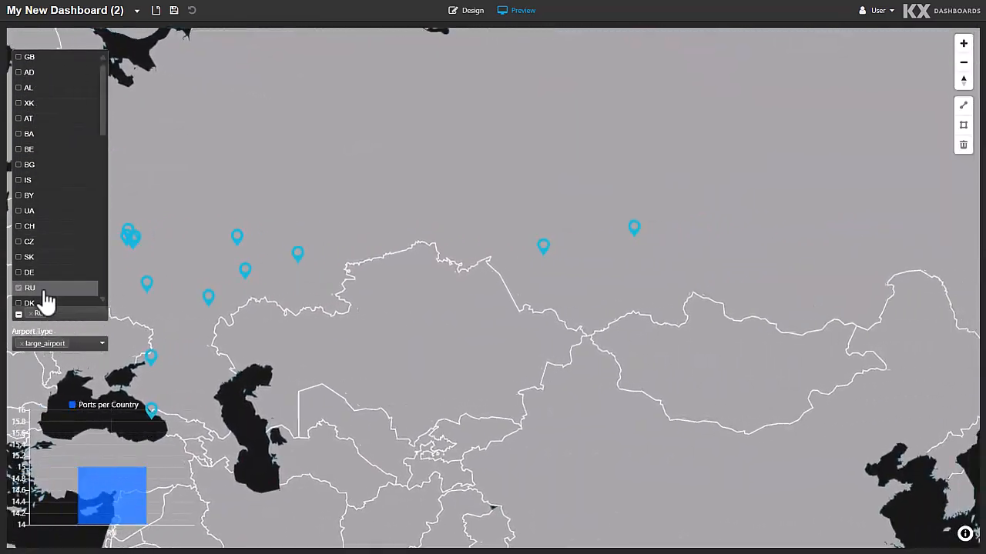
{"action": "left_click", "coordinate": [77, 329]}
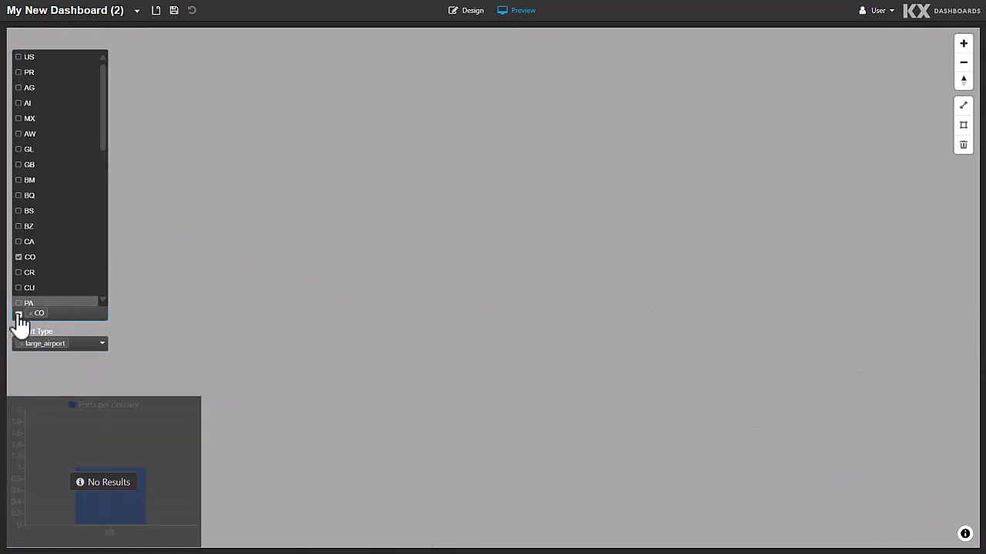
{"action": "left_click", "coordinate": [18, 315]}
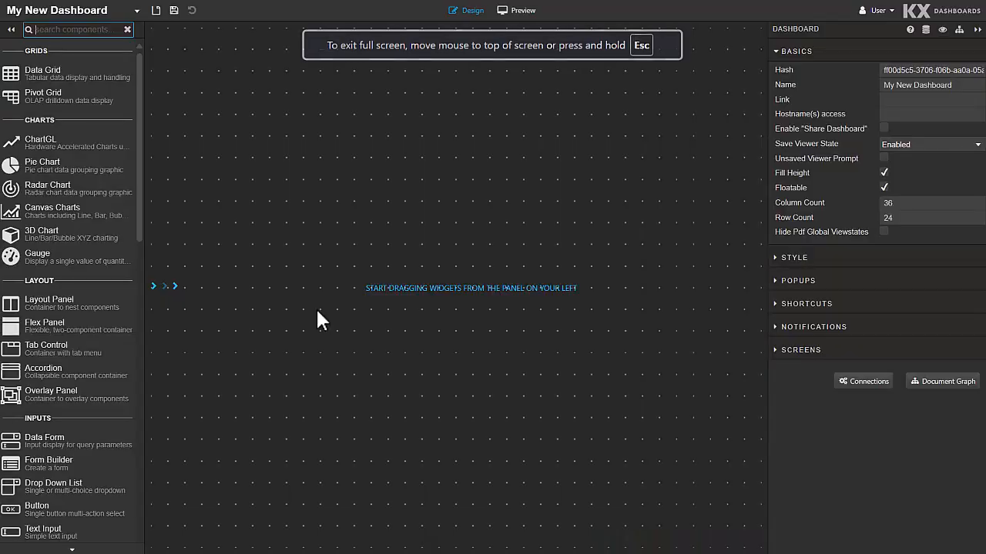
- Add an Overlay Panel filling the empty dashboard canvas and place a Map component inside it
{"action": "type", "text": "over"}
{"action": "left_click_drag", "start_coordinate": [48, 48], "coordinate": [759, 546]}
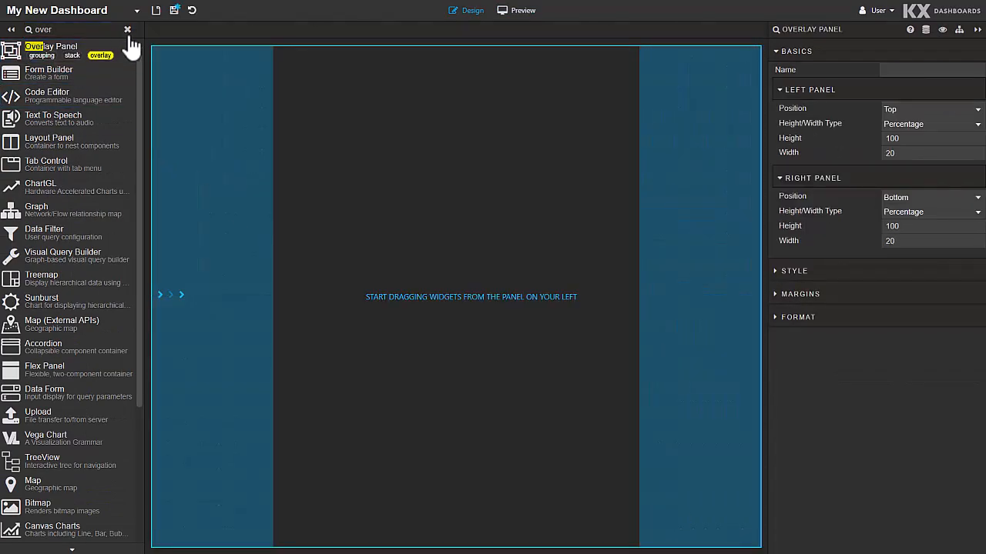
{"action": "left_click", "coordinate": [128, 30]}
{"action": "type", "text": "map"}
{"action": "left_click_drag", "start_coordinate": [93, 73], "coordinate": [288, 116]}
- Add a point layer to the map and create data source airportData, querying Airports filtered by parameters con, c and ty
{"action": "left_click", "coordinate": [780, 212]}
{"action": "left_click", "coordinate": [778, 231]}
{"action": "left_click", "coordinate": [885, 283]}
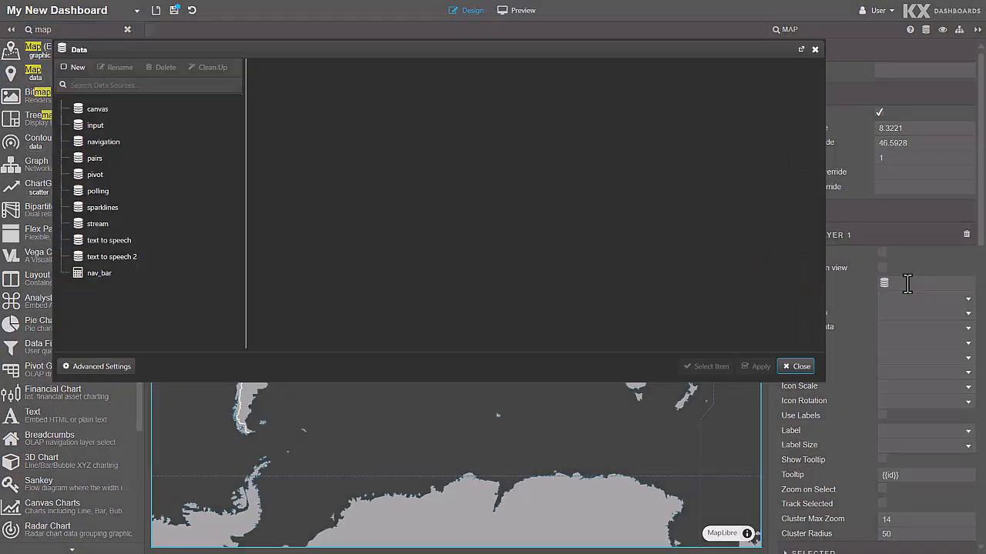
{"action": "left_click", "coordinate": [73, 67]}
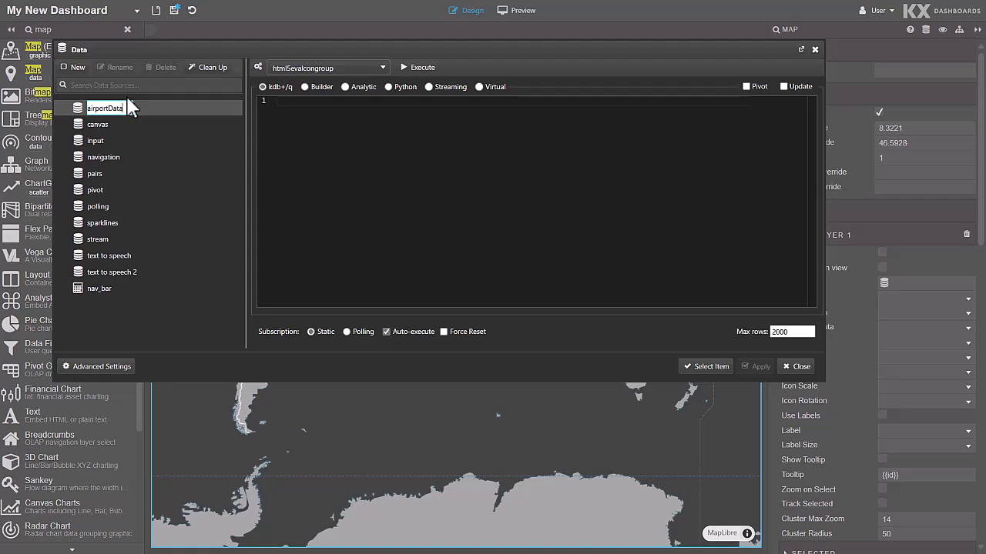
{"action": "left_click", "coordinate": [341, 100]}
{"action": "type", "text": "{[con;c;ty]  select from Airports where (continent in con) , ( iso_country in c) , (airport_type in ty) }"}
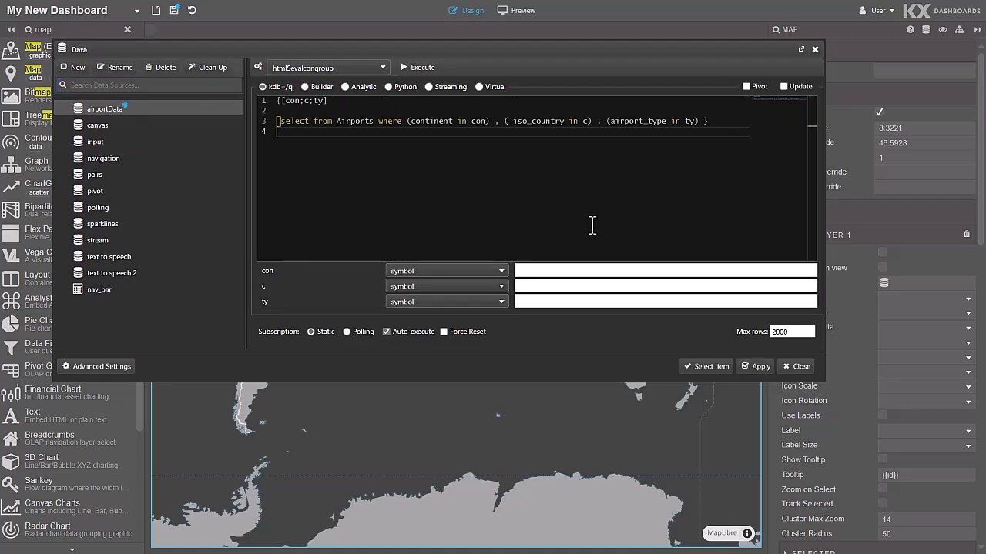
- Create a list-type view state named continent for the con parameter, with default entries including AF, AN and AS
{"action": "left_click", "coordinate": [810, 273]}
{"action": "left_click", "coordinate": [165, 41]}
{"action": "type", "text": "contin"}
{"action": "key", "text": "Return"}
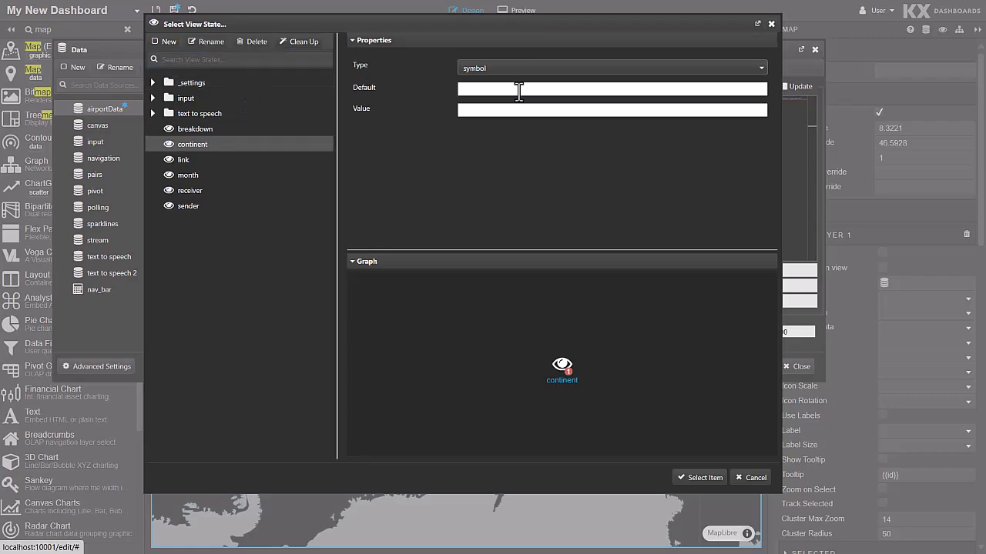
{"action": "left_click", "coordinate": [523, 67]}
{"action": "left_click", "coordinate": [495, 269]}
{"action": "left_click", "coordinate": [482, 91]}
{"action": "type", "text": "AF AN AS"}
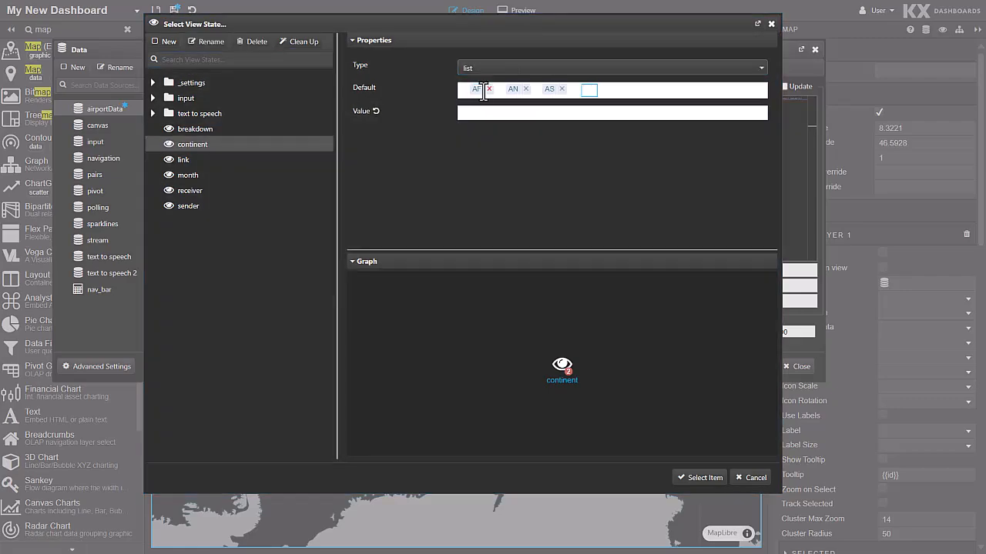
{"action": "key", "text": "Tab"}
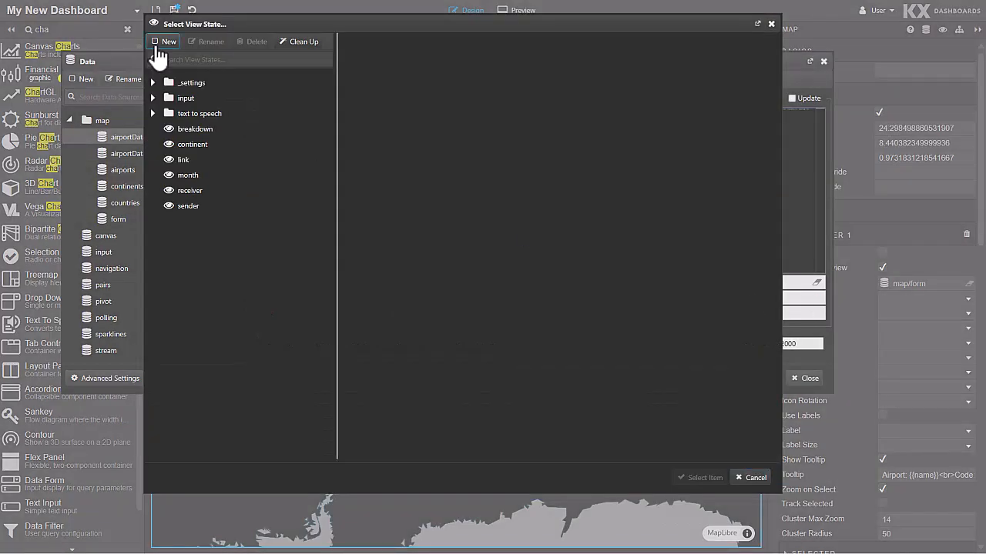
- Create a list-type view state named country for the query's c parameter
{"action": "left_click", "coordinate": [165, 42]}
{"action": "type", "text": "country"}
{"action": "key", "text": "Return"}
{"action": "left_click", "coordinate": [492, 68]}
{"action": "left_click", "coordinate": [479, 231]}
{"action": "left_click", "coordinate": [473, 91]}
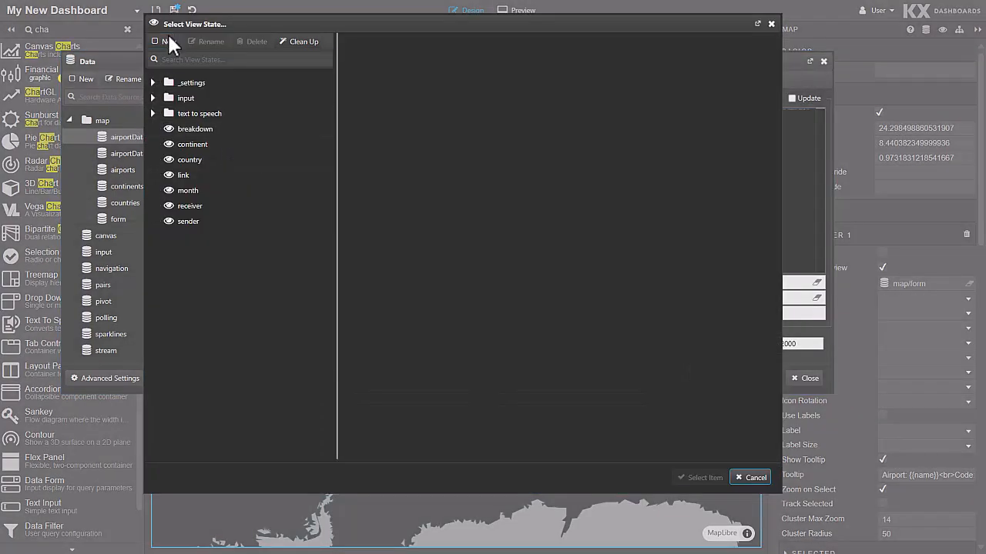
- Create a list-type view state named airport for the ty parameter, with large_airport as its default
{"action": "left_click", "coordinate": [167, 42]}
{"action": "type", "text": "airport"}
{"action": "key", "text": "Return"}
{"action": "left_click", "coordinate": [493, 68]}
{"action": "left_click", "coordinate": [493, 251]}
{"action": "left_click", "coordinate": [502, 90]}
{"action": "type", "text": "large_airport"}
{"action": "key", "text": "Return"}
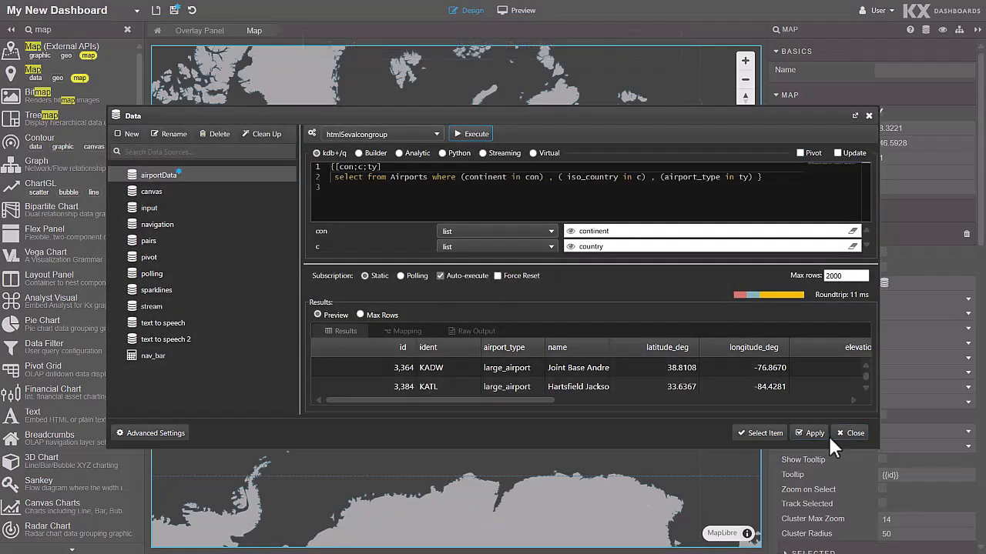
- Apply airportData to the point layer and map its ID to id, latitude to latitude_deg and longitude to longitude_deg
{"action": "left_click", "coordinate": [825, 436]}
{"action": "left_click", "coordinate": [916, 306]}
{"action": "left_click", "coordinate": [887, 71]}
{"action": "left_click", "coordinate": [889, 316]}
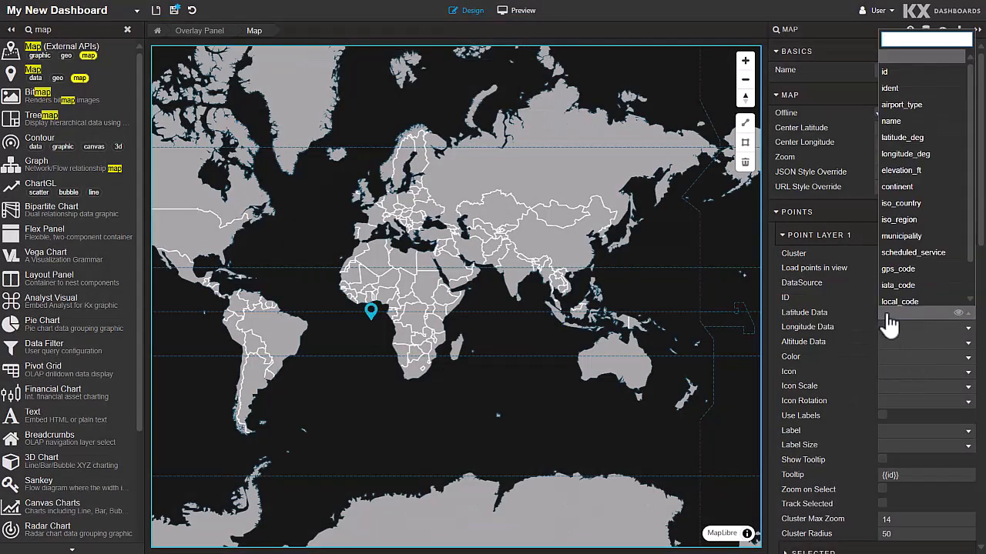
{"action": "left_click", "coordinate": [900, 140]}
{"action": "left_click", "coordinate": [921, 327]}
{"action": "left_click", "coordinate": [906, 156]}
- Set the point layer's tooltip template to airport name, code, type, continent, country, region and municipality, and enable the tooltip
{"action": "scroll", "coordinate": [913, 231], "scroll_direction": "down", "scroll_amount": 1}
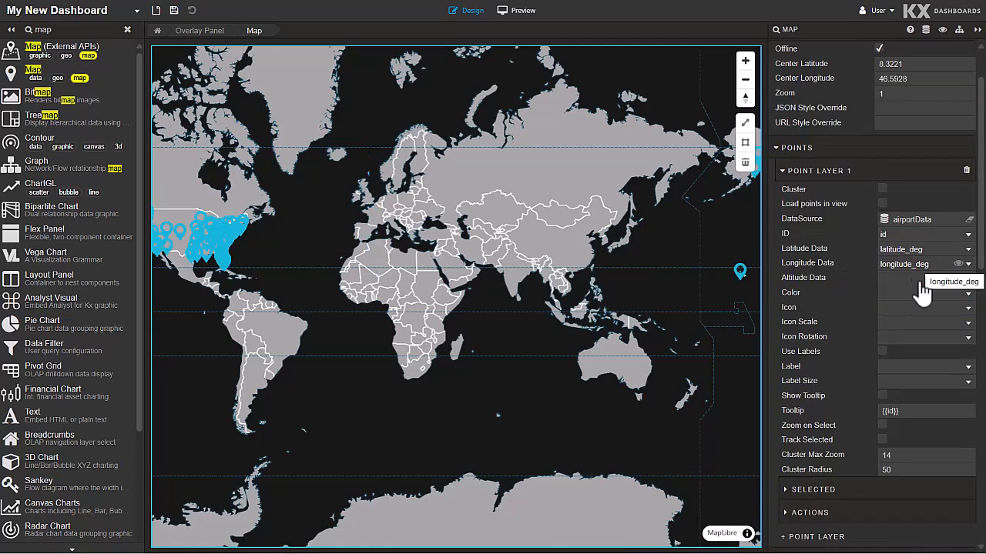
{"action": "left_click", "coordinate": [905, 411]}
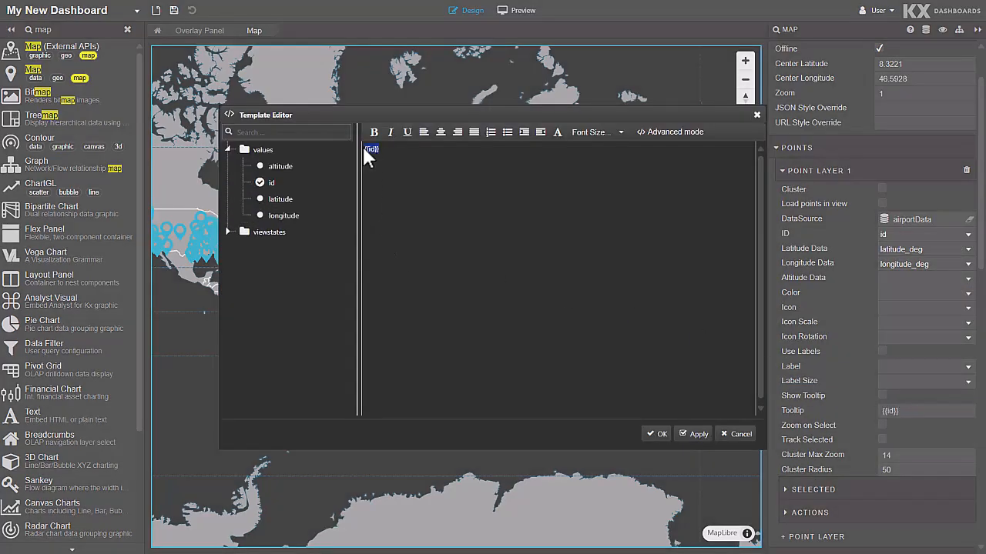
{"action": "type", "text": "Airport: {{name}} Code: {{ident}} Type : {{airport_type}} Continent : {{continent}} Country : {{iso_country}} Region : {{iso_region}} Municipality : {{municipality}}"}
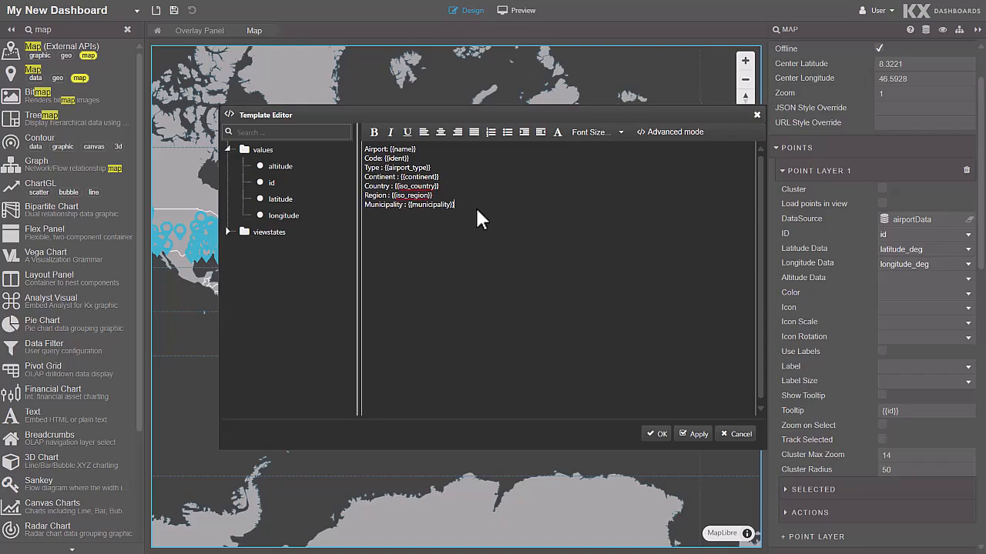
{"action": "left_click", "coordinate": [696, 436]}
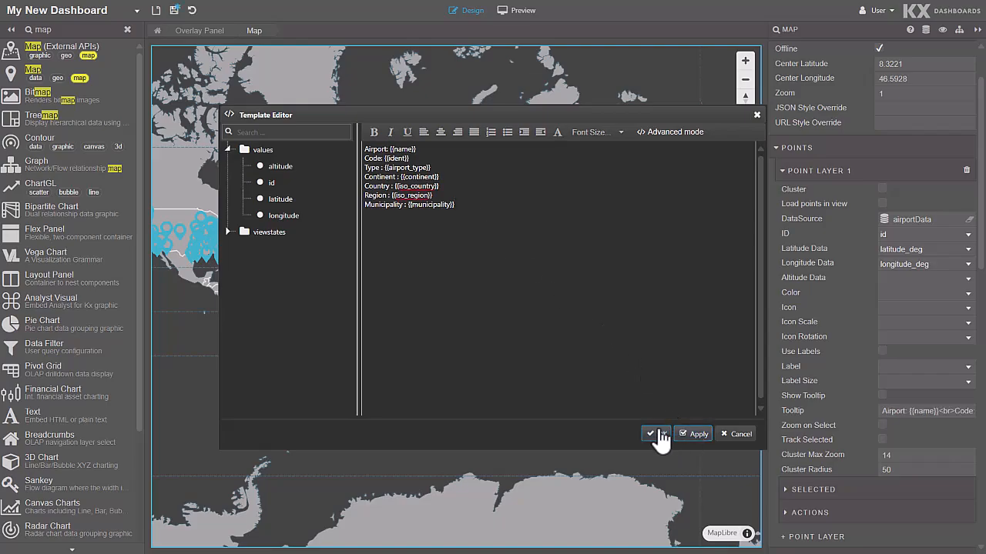
{"action": "left_click", "coordinate": [658, 435]}
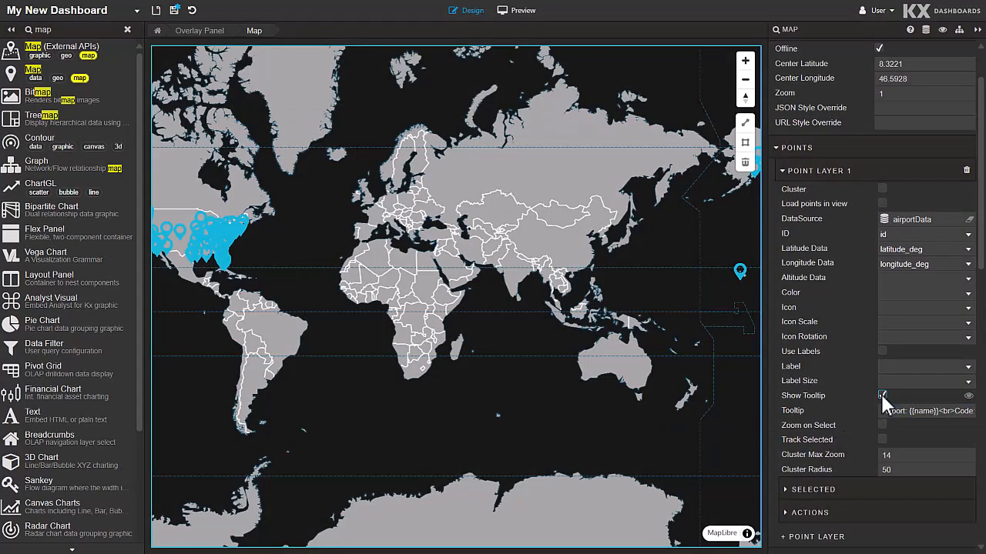
- Add a Layout Panel to the overlay's left section and place a Data Form inside it
{"action": "left_click", "coordinate": [127, 29]}
{"action": "type", "text": "lay"}
{"action": "left_click_drag", "start_coordinate": [73, 94], "coordinate": [199, 177]}
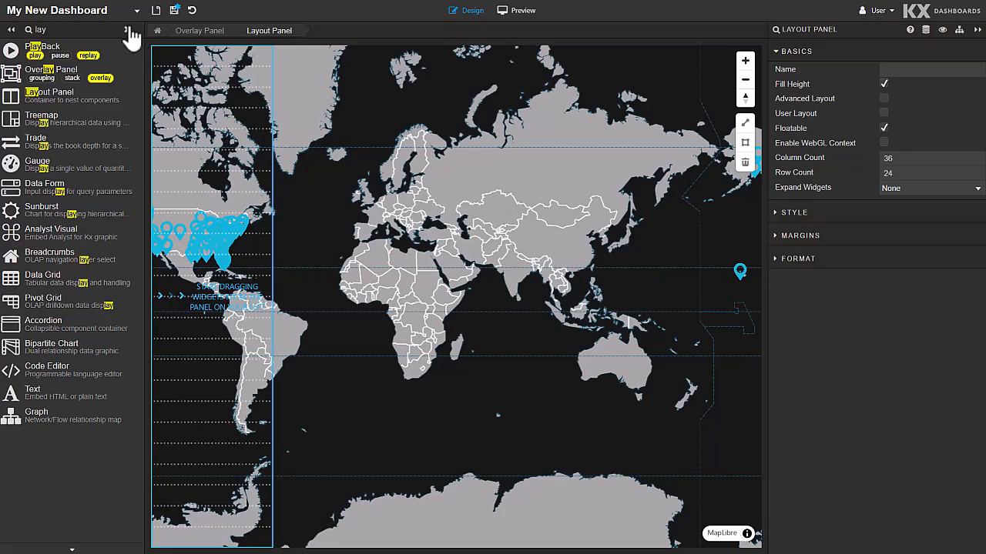
{"action": "left_click", "coordinate": [127, 29]}
{"action": "type", "text": "dat"}
{"action": "left_click_drag", "start_coordinate": [57, 72], "coordinate": [161, 307]}
- Create a data source named form for the Data Form with the query {[t;continent;country]}
{"action": "left_click", "coordinate": [229, 327]}
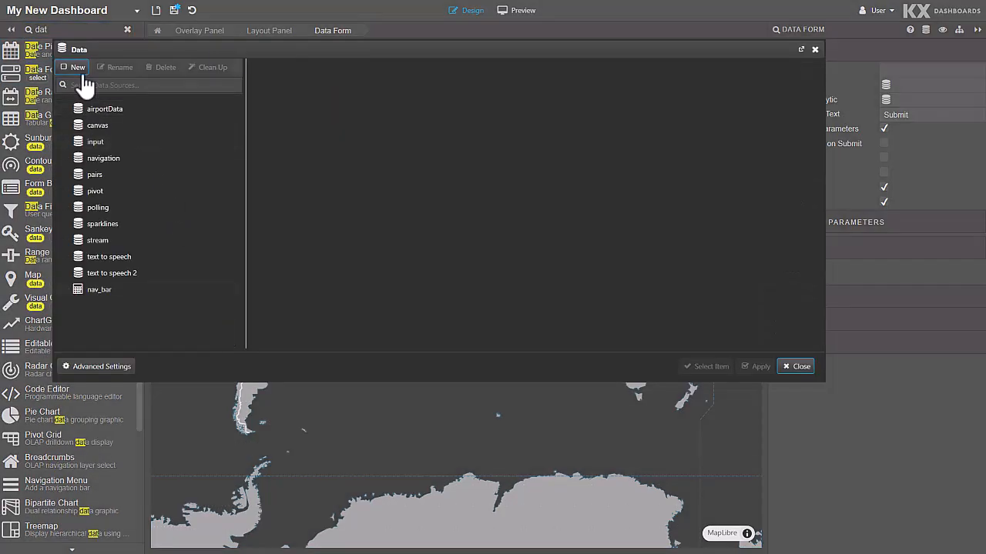
{"action": "left_click", "coordinate": [81, 68]}
{"action": "type", "text": "form"}
{"action": "key", "text": "Return"}
{"action": "left_click", "coordinate": [298, 106]}
{"action": "type", "text": "{[t;continent;country]}"}
- Bind the t, continent and country parameters to the airport, continent and country view states, then execute and apply the form query
{"action": "left_click", "coordinate": [810, 271]}
{"action": "left_click", "coordinate": [207, 130]}
{"action": "left_click", "coordinate": [690, 478]}
{"action": "left_click", "coordinate": [795, 286]}
{"action": "left_click", "coordinate": [193, 159]}
{"action": "left_click", "coordinate": [701, 478]}
{"action": "left_click", "coordinate": [795, 301]}
{"action": "left_click", "coordinate": [189, 175]}
{"action": "left_click", "coordinate": [703, 477]}
{"action": "left_click", "coordinate": [418, 67]}
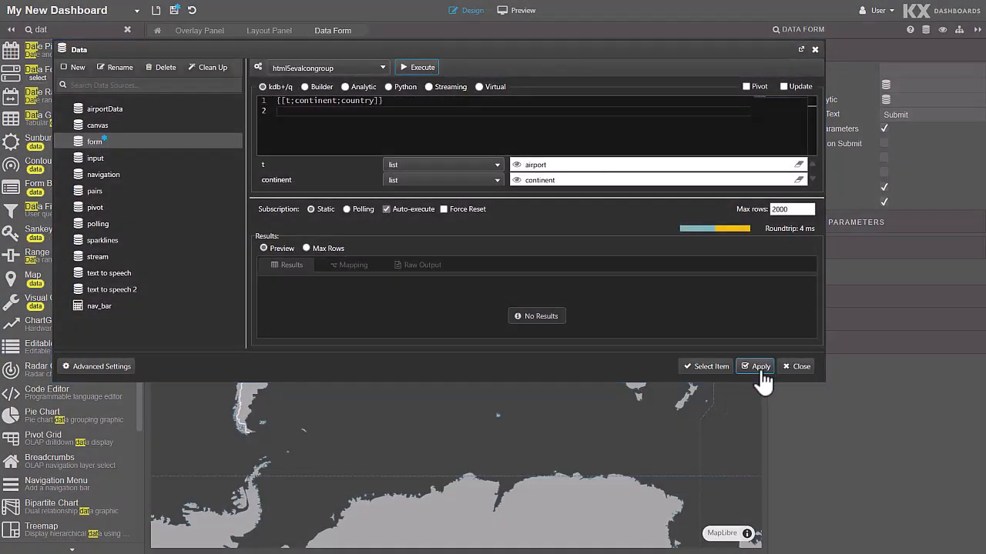
{"action": "left_click", "coordinate": [758, 367]}
- Change the Data Form's Airport parameter type to Dropdown
{"action": "left_click", "coordinate": [808, 246]}
{"action": "left_click", "coordinate": [916, 316]}
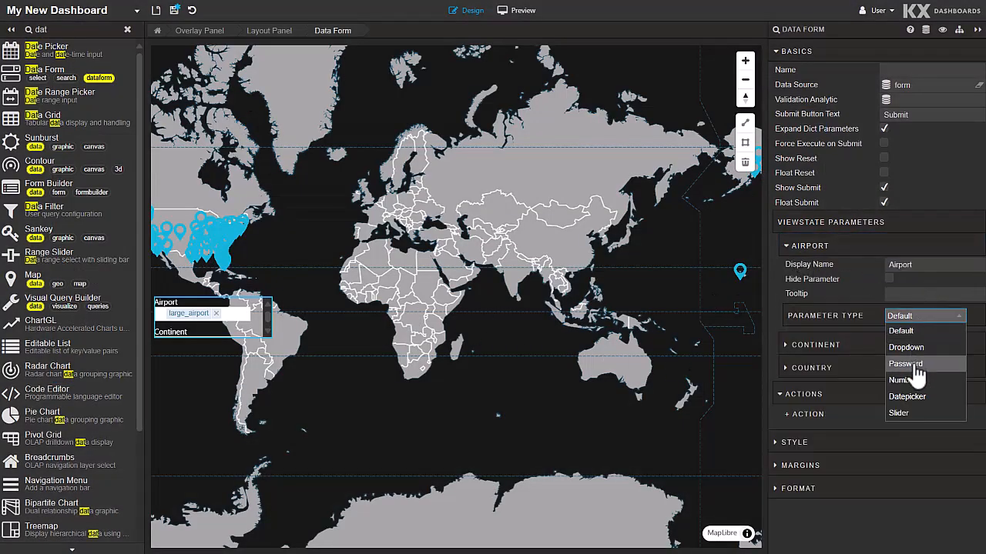
{"action": "left_click", "coordinate": [909, 346]}
- Create and apply data source airports for the Airport dropdown with the query "select distinct airport_type from Airports"
{"action": "scroll", "coordinate": [902, 335], "scroll_direction": "down", "scroll_amount": 1}
{"action": "left_click", "coordinate": [885, 270]}
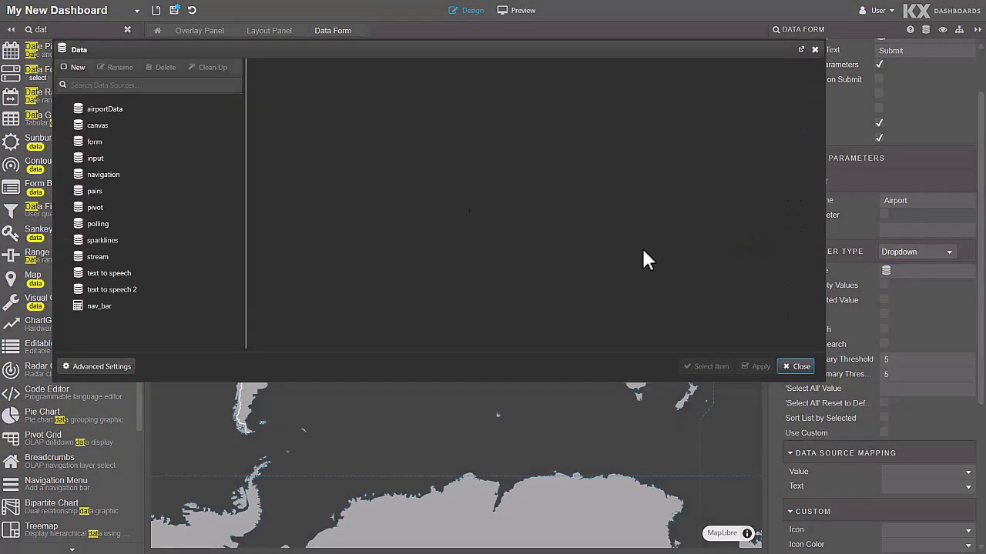
{"action": "left_click", "coordinate": [77, 68]}
{"action": "type", "text": "airports"}
{"action": "left_click", "coordinate": [317, 177]}
{"action": "type", "text": "selec"}
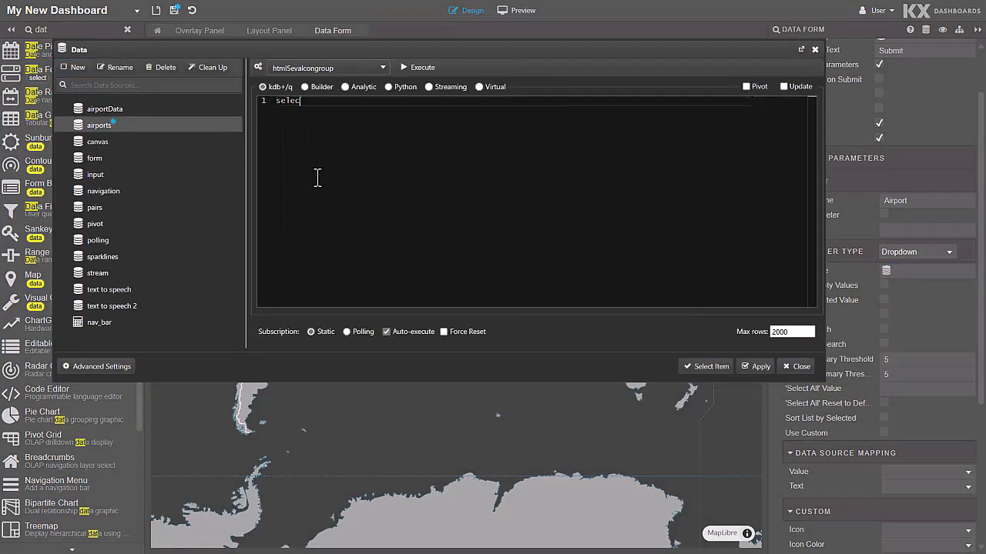
{"action": "type", "text": "t distinct airport"}
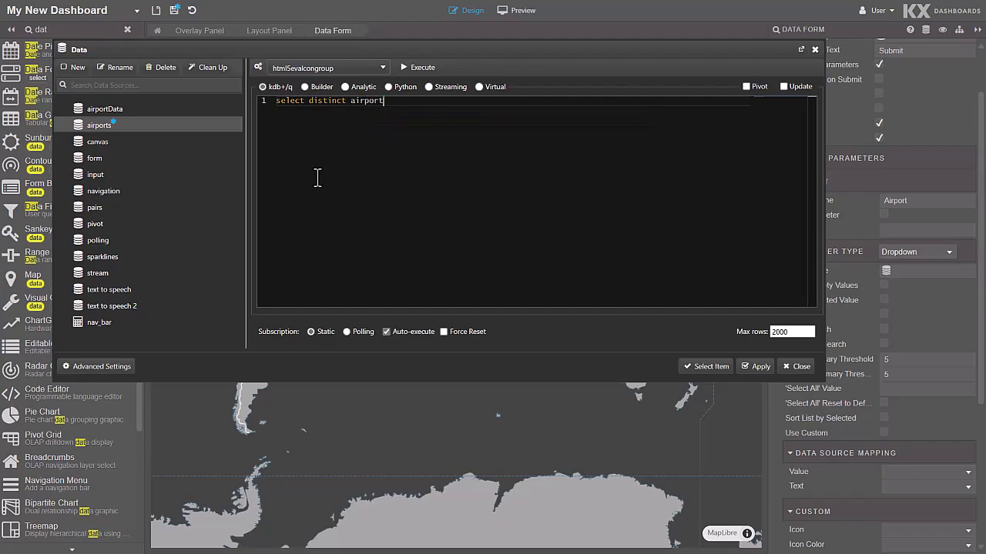
{"action": "type", "text": "_type from Airports"}
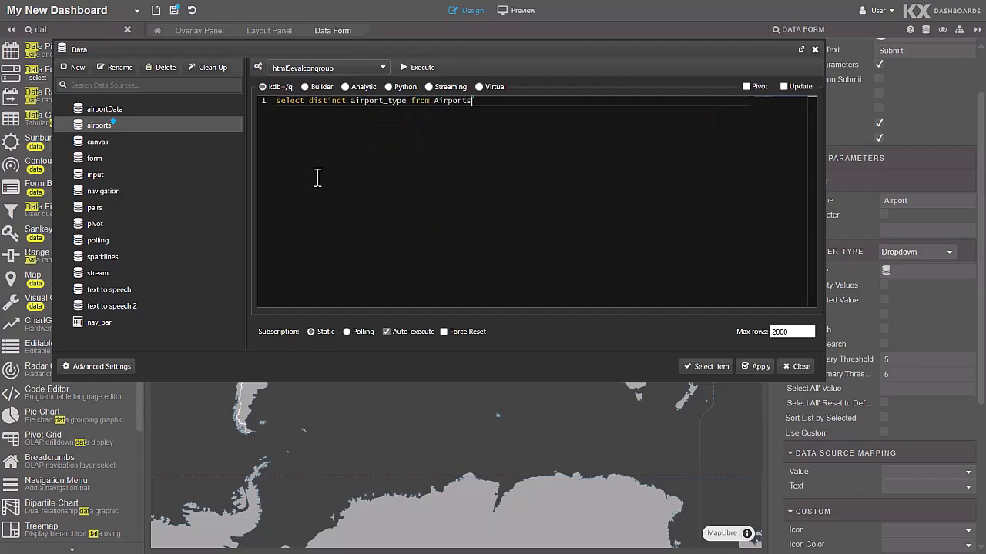
{"action": "left_click", "coordinate": [418, 67]}
{"action": "left_click", "coordinate": [755, 366]}
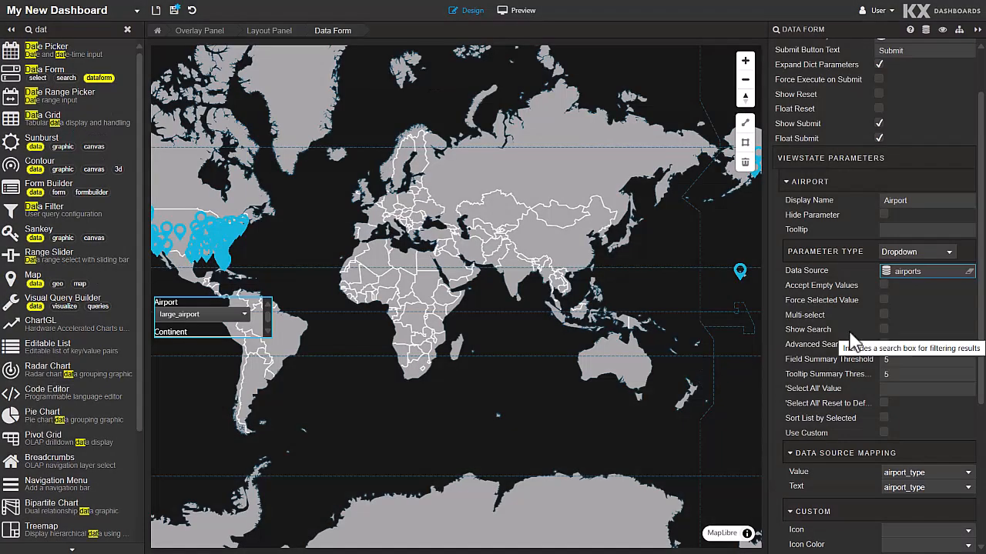
- Configure the Airport dropdown with multi-select and search enabled, a field summary threshold of 0 and the display name Airport Type
{"action": "left_click", "coordinate": [883, 315]}
{"action": "left_click", "coordinate": [883, 329]}
{"action": "left_click", "coordinate": [891, 360]}
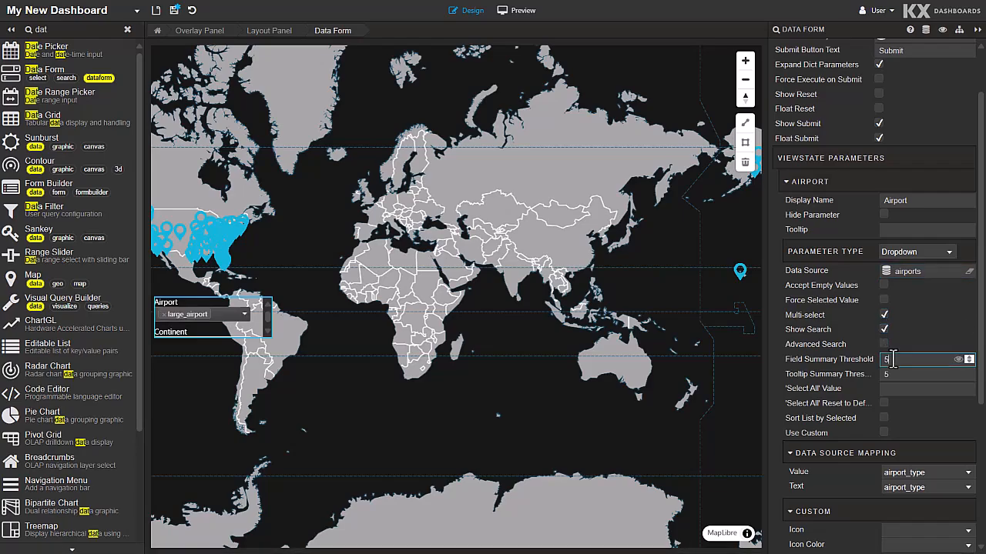
{"action": "left_click", "coordinate": [903, 200]}
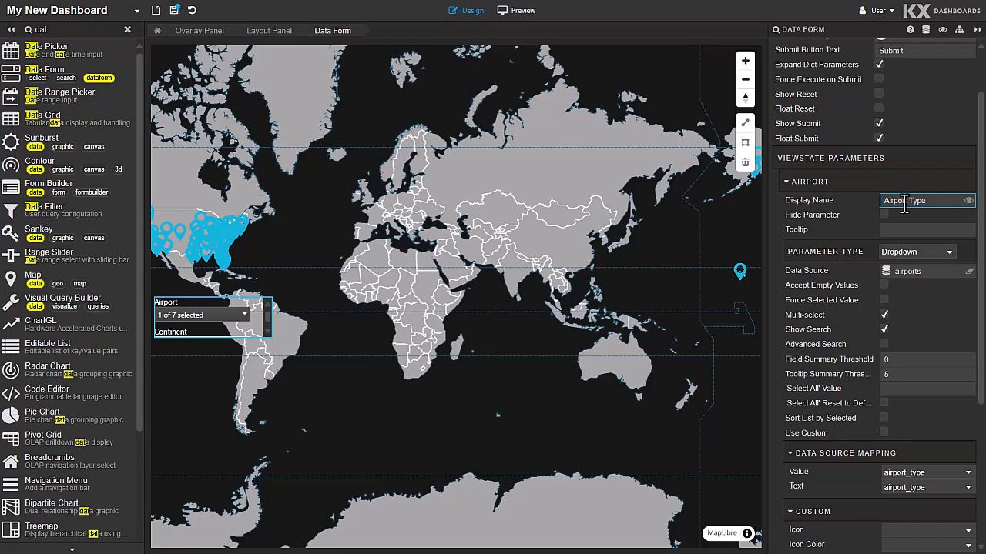
- Change the Data Form's Continent parameter type to Dropdown
{"action": "left_click", "coordinate": [821, 185]}
{"action": "left_click", "coordinate": [824, 270]}
{"action": "left_click", "coordinate": [917, 346]}
{"action": "left_click", "coordinate": [905, 369]}
- Create and execute data source continents, a table mapping the seven continent codes to their names, and assign it to the Continent dropdown
{"action": "left_click", "coordinate": [885, 359]}
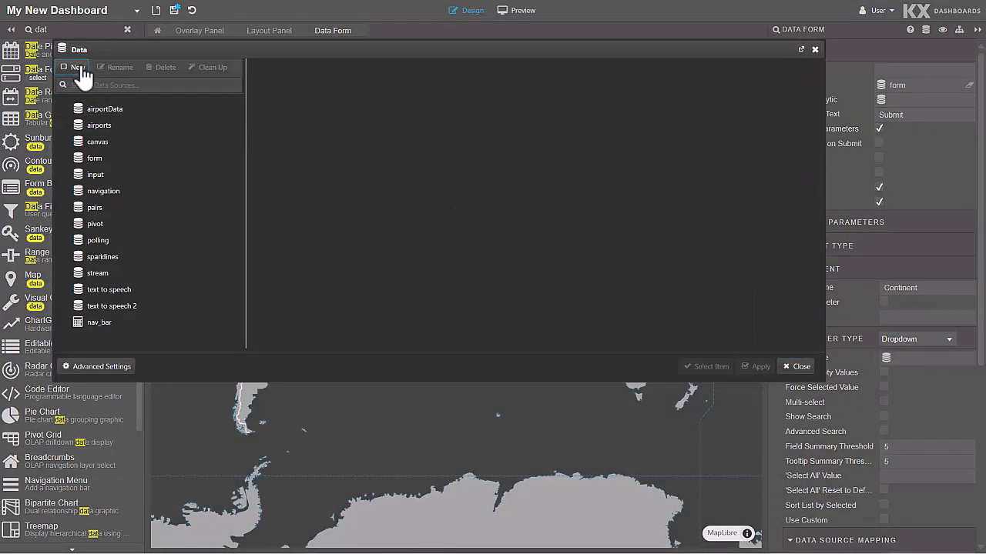
{"action": "left_click", "coordinate": [78, 68]}
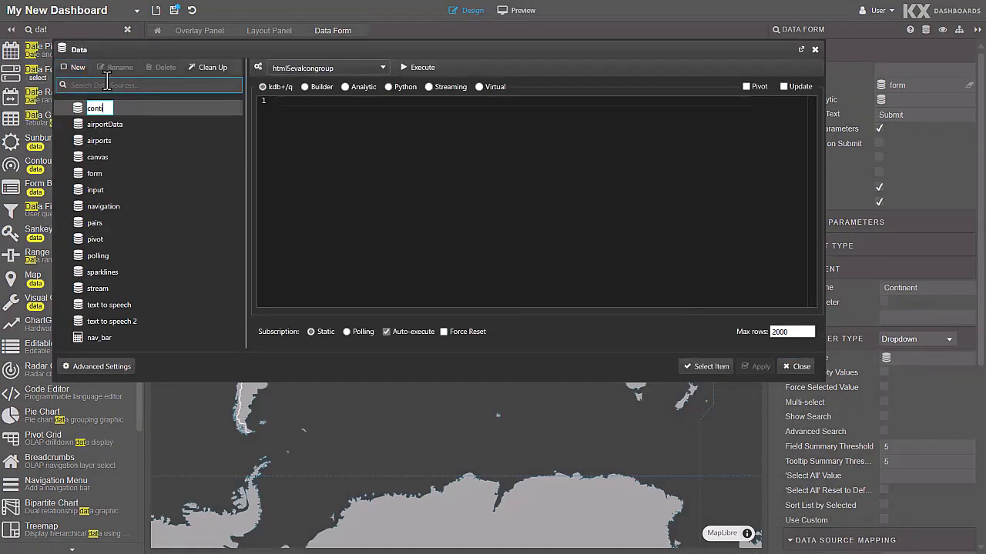
{"action": "key", "text": "Return"}
{"action": "type", "text": "([]   code:(`NA`OC`AF`AN`EU`AS`SA);   name:(\"North America\";\"Oceania\";\"Africa\";\"Antartica\";\"Europe\";\"Asia\";\"South America\")  )"}
{"action": "left_click", "coordinate": [418, 68]}
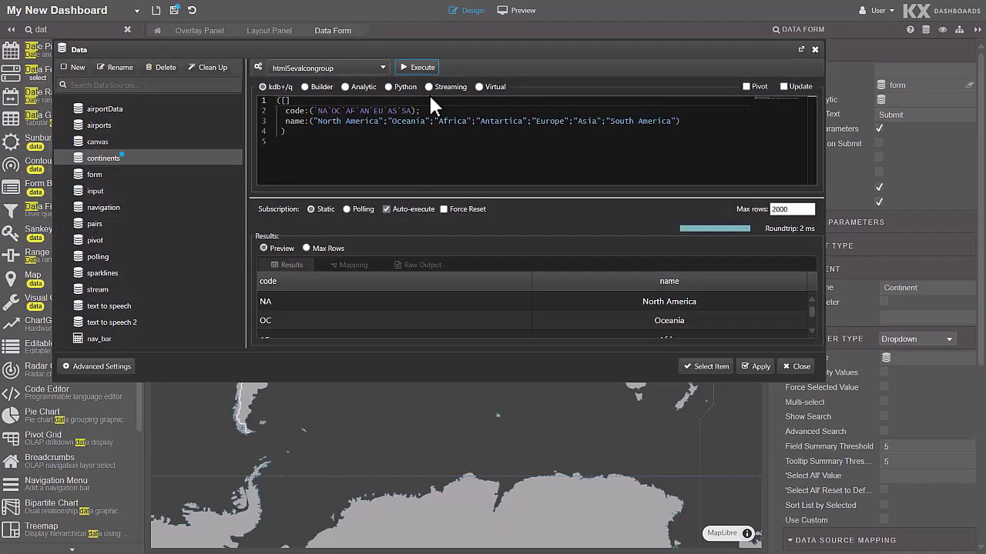
{"action": "left_click", "coordinate": [730, 365]}
- Configure the Continent dropdown with multi-select and search enabled, a field summary threshold of 0, and name as its text mapping
{"action": "scroll", "coordinate": [873, 398], "scroll_direction": "down", "scroll_amount": 1}
{"action": "left_click", "coordinate": [891, 396]}
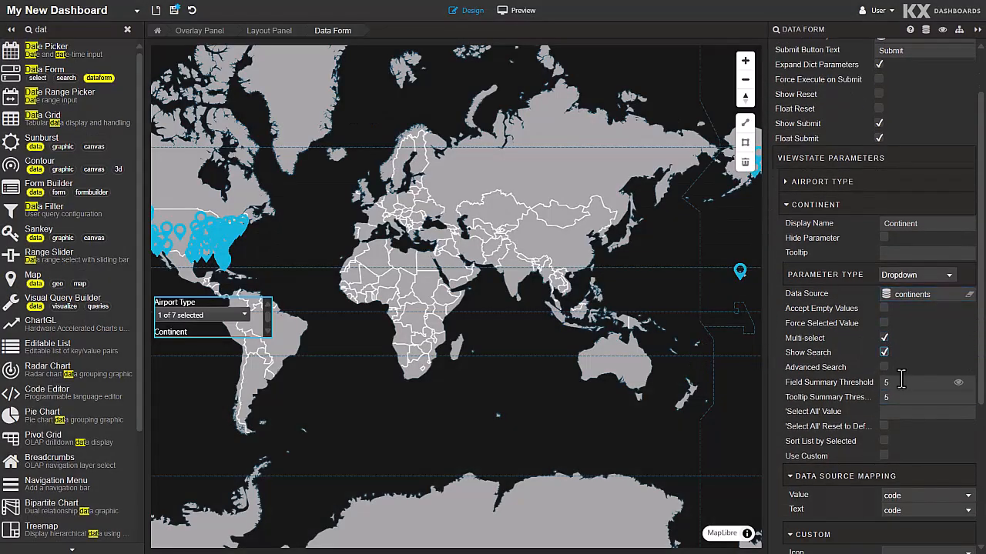
{"action": "scroll", "coordinate": [885, 331], "scroll_direction": "down", "scroll_amount": 2}
{"action": "left_click", "coordinate": [905, 327]}
{"action": "left_click", "coordinate": [897, 346]}
- Change the Country parameter type to Dropdown and create a data source named countries for it
{"action": "left_click", "coordinate": [836, 454]}
{"action": "left_click", "coordinate": [894, 493]}
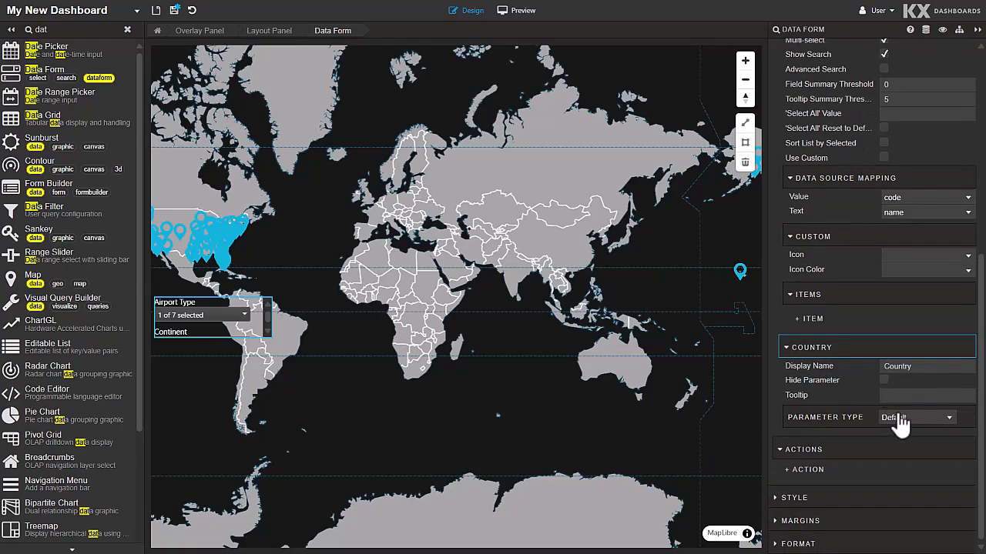
{"action": "left_click", "coordinate": [887, 436]}
{"action": "left_click", "coordinate": [77, 67]}
{"action": "type", "text": "countries"}
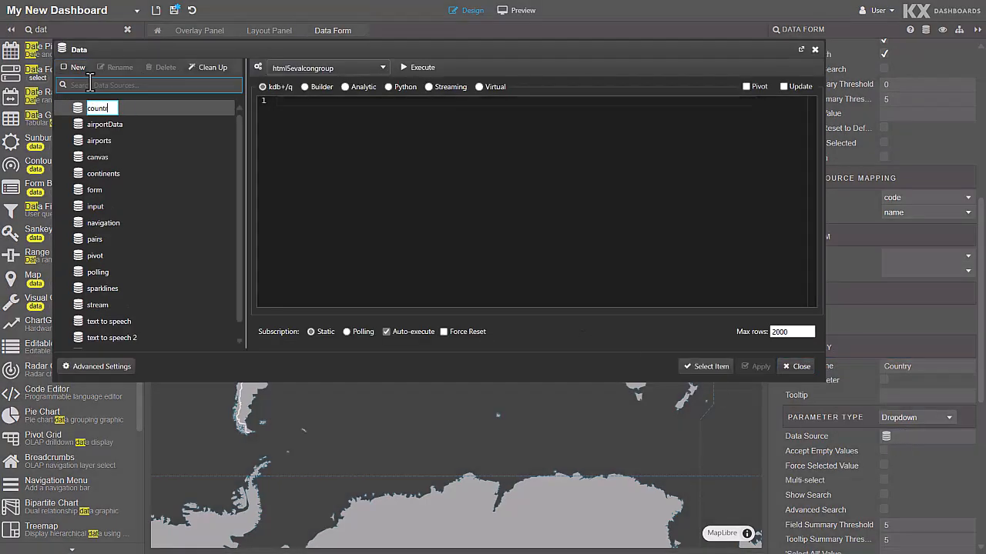
{"action": "key", "text": "Return"}
- Create a data source folder named map and move airportData, airports, continents, countries and form into it
{"action": "right_click", "coordinate": [108, 112]}
{"action": "mouse_move", "coordinate": [108, 124]}
{"action": "left_click", "coordinate": [197, 140]}
{"action": "type", "text": "map"}
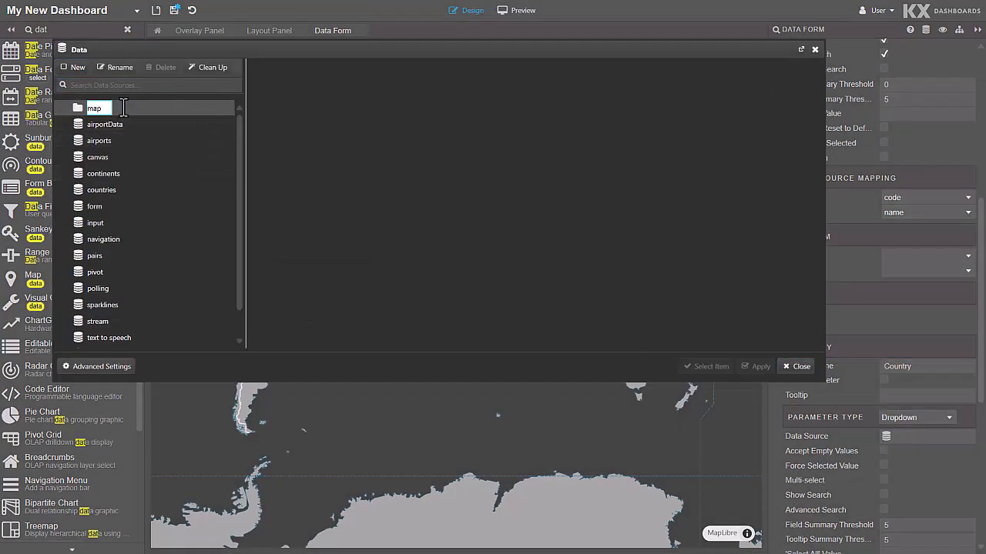
{"action": "key", "text": "Return"}
{"action": "left_click_drag", "start_coordinate": [125, 125], "coordinate": [93, 109]}
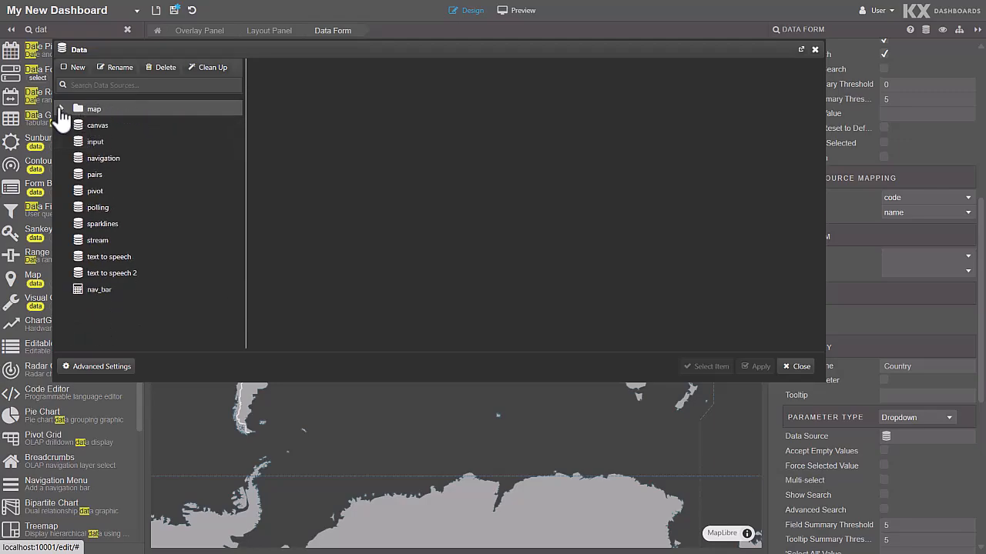
- Make countries select distinct iso_country from Airports where continent in con, bind con to the continent view state, execute and assign it to the Country dropdown
{"action": "left_click", "coordinate": [63, 108]}
{"action": "left_click", "coordinate": [165, 174]}
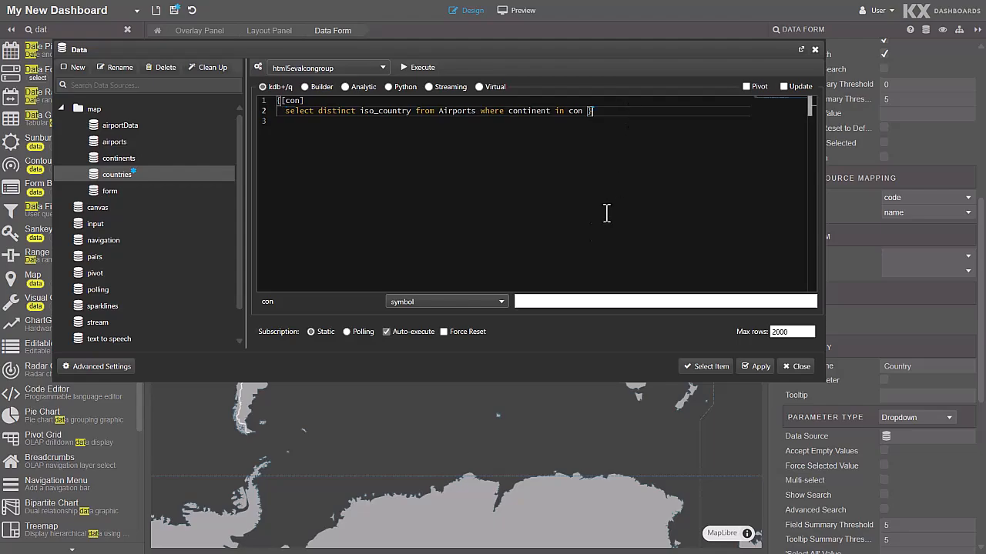
{"action": "left_click", "coordinate": [810, 302]}
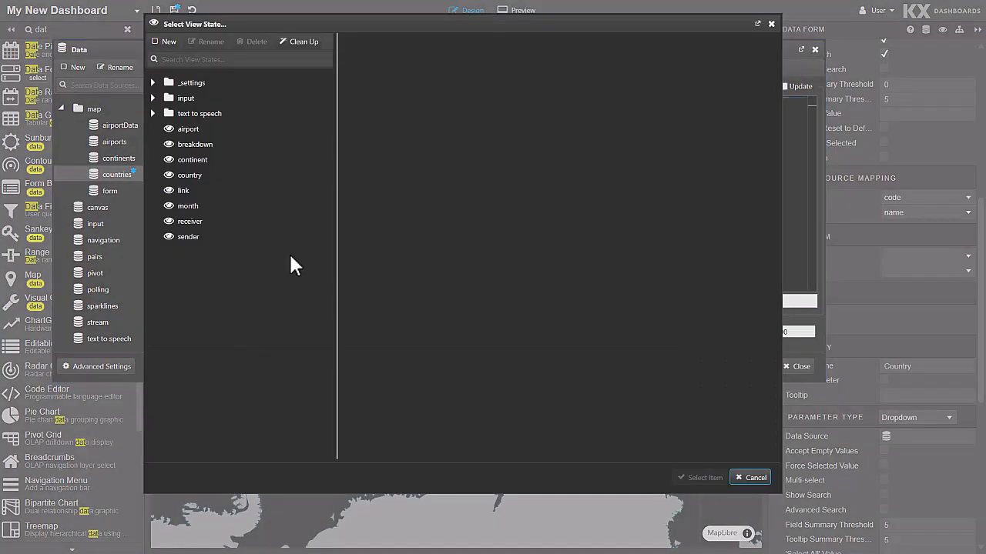
{"action": "left_click", "coordinate": [225, 161]}
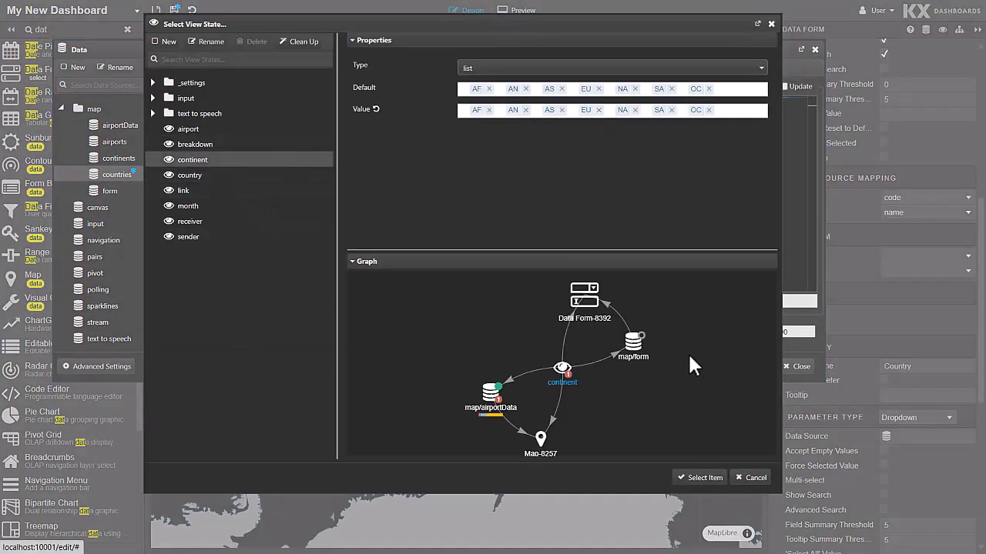
{"action": "left_click", "coordinate": [696, 478]}
{"action": "left_click", "coordinate": [416, 67]}
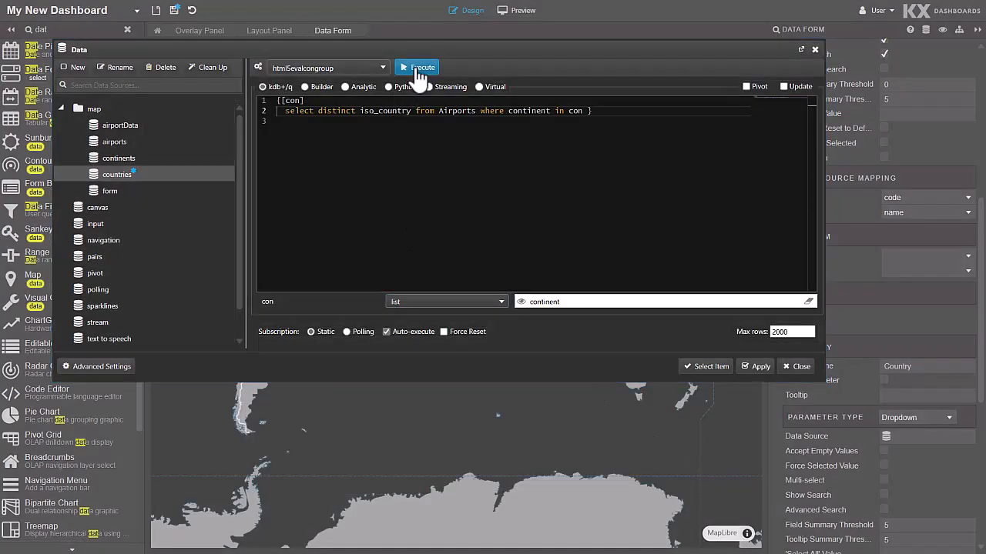
{"action": "left_click", "coordinate": [727, 364]}
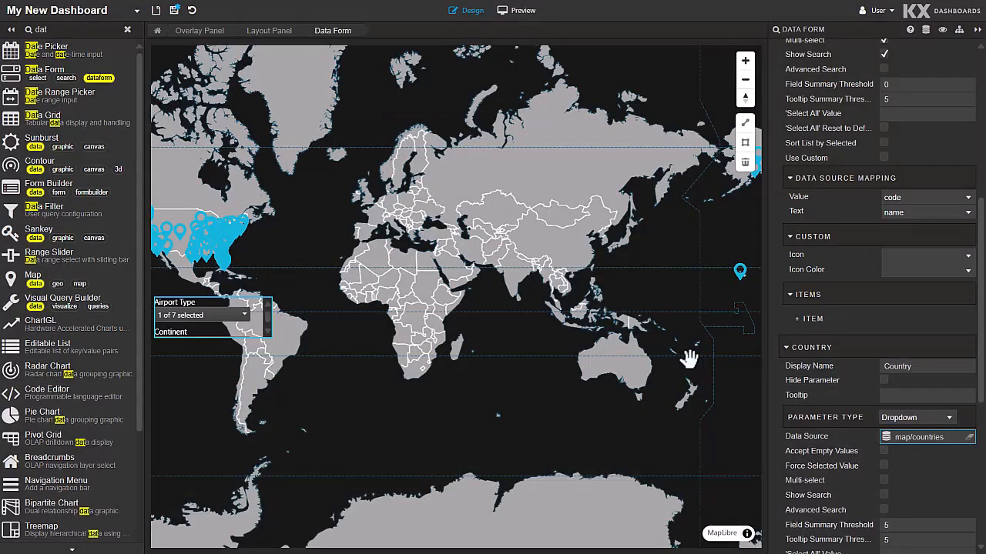
- Enable multi-select and search on the Country dropdown, edit its field summary threshold, and heighten the Data Form to fit all three dropdowns
{"action": "scroll", "coordinate": [870, 347], "scroll_direction": "down", "scroll_amount": 5}
{"action": "left_click", "coordinate": [883, 287]}
{"action": "left_click", "coordinate": [884, 303]}
{"action": "left_click", "coordinate": [892, 332]}
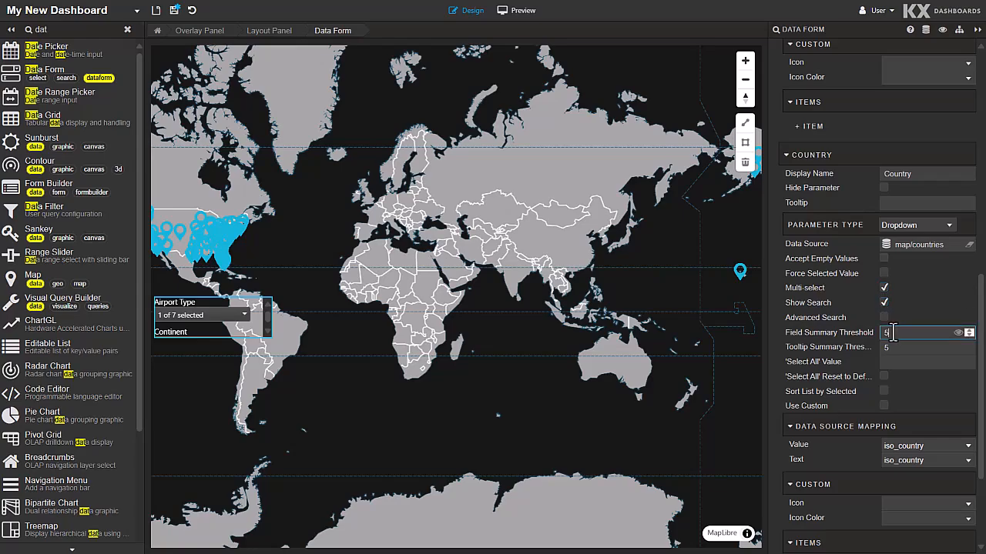
{"action": "left_click", "coordinate": [914, 384]}
{"action": "left_click_drag", "start_coordinate": [206, 305], "coordinate": [212, 277]}
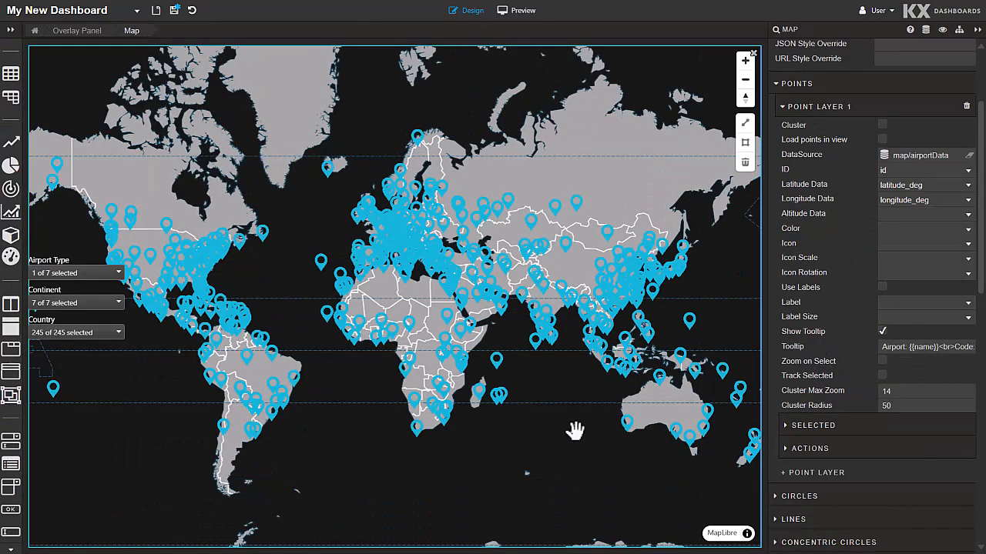
- Enable Load points in view and Zoom on Select for the map's Point Layer 1
{"action": "left_click", "coordinate": [882, 139]}
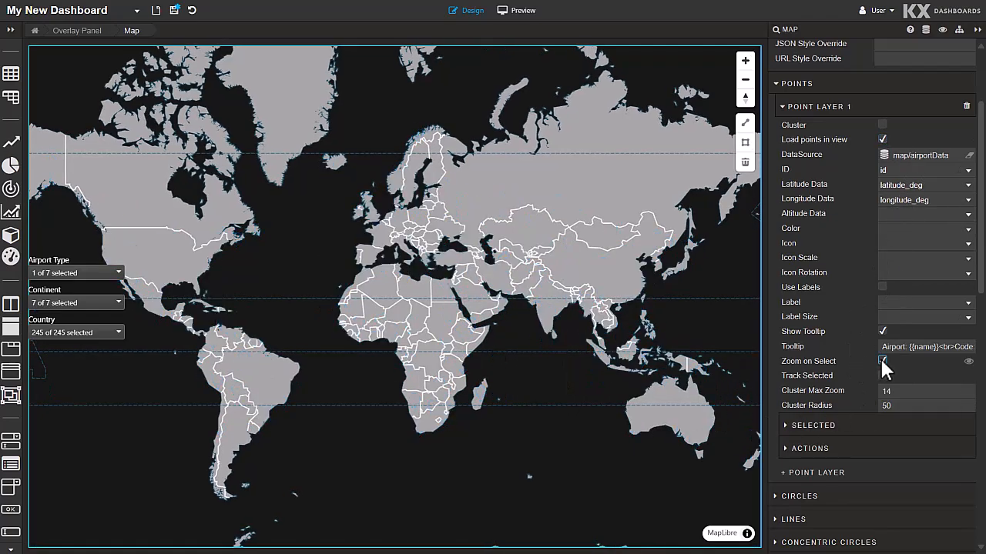
- Preview the dashboard and filter the map to a single continent and its countries
{"action": "left_click", "coordinate": [515, 12]}
{"action": "left_click", "coordinate": [46, 293]}
{"action": "left_click", "coordinate": [13, 293]}
{"action": "left_click", "coordinate": [41, 297]}
{"action": "left_click", "coordinate": [38, 390]}
{"action": "left_click", "coordinate": [56, 327]}
{"action": "left_click", "coordinate": [14, 324]}
- Switch the Continent filter to Africa and toggle the selection of all its countries
{"action": "left_click", "coordinate": [38, 295]}
{"action": "left_click", "coordinate": [14, 389]}
{"action": "left_click", "coordinate": [14, 358]}
{"action": "left_click", "coordinate": [58, 294]}
{"action": "left_click", "coordinate": [23, 322]}
{"action": "left_click", "coordinate": [14, 326]}
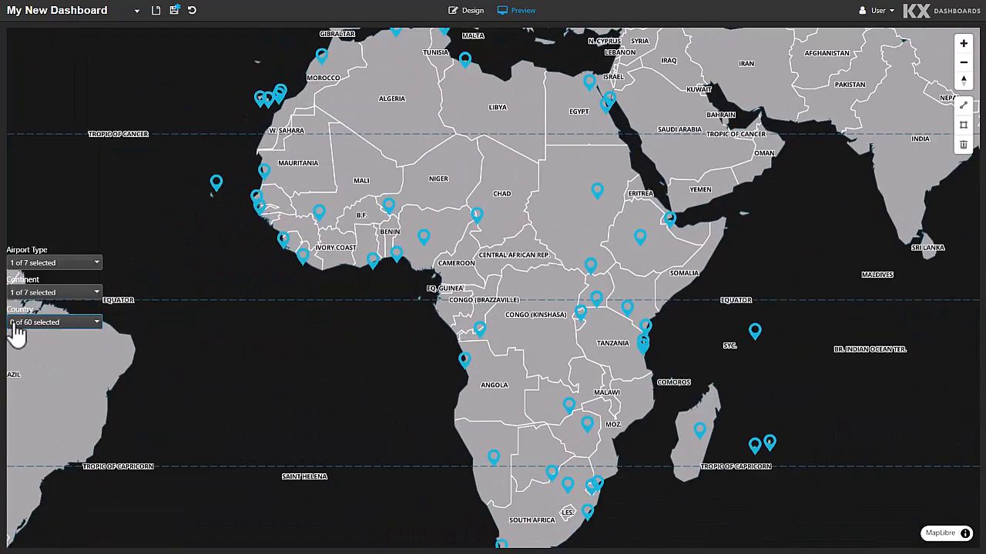
- Test narrowing the Country filter to a single African country and changing the Airport Type selection
{"action": "left_click", "coordinate": [16, 325]}
{"action": "left_click", "coordinate": [15, 202]}
{"action": "left_click", "coordinate": [39, 323]}
{"action": "left_click", "coordinate": [31, 263]}
{"action": "left_click", "coordinate": [14, 264]}
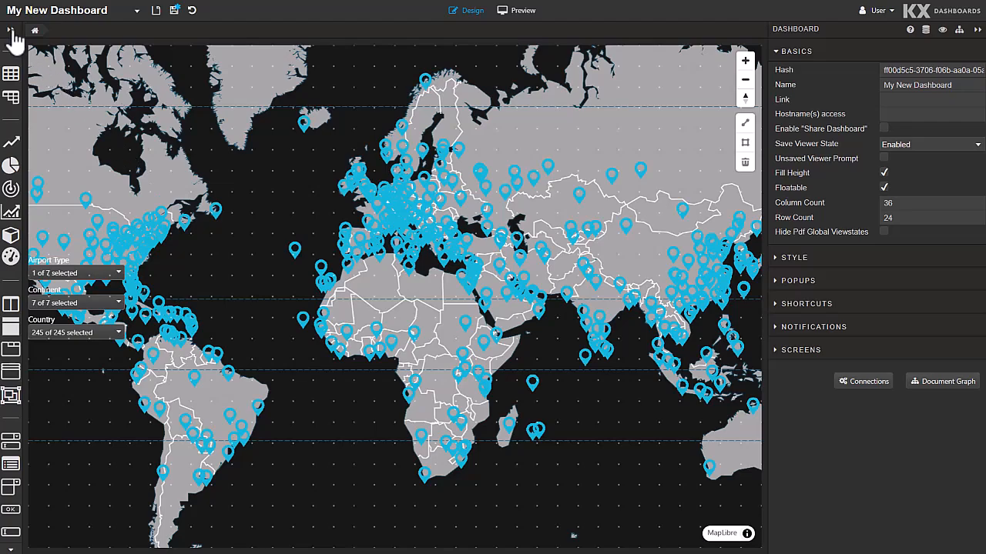
- Find the ChartGL component and place it on the map overlay beneath the data form
{"action": "left_click", "coordinate": [11, 31]}
{"action": "type", "text": "cha"}
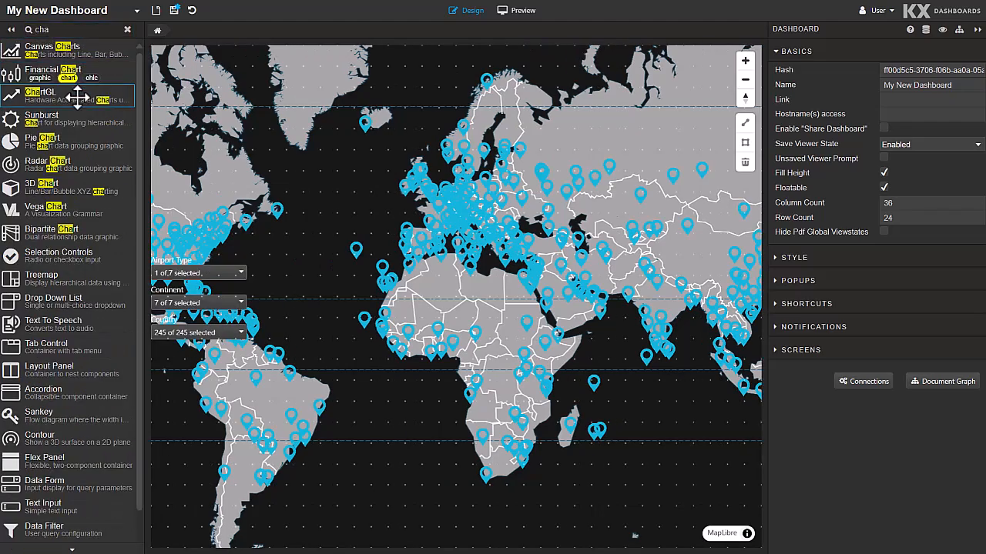
{"action": "left_click_drag", "start_coordinate": [71, 94], "coordinate": [156, 377]}
- Create data source airportDataSummary in the map folder, querying count(id) by iso_country from Airports filtered by con, c and ty
{"action": "left_click", "coordinate": [208, 457]}
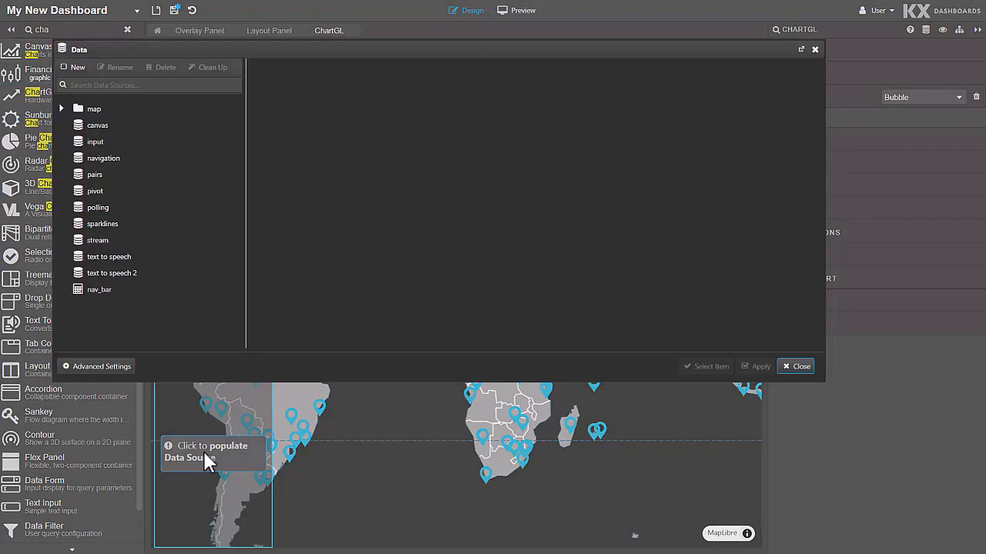
{"action": "right_click", "coordinate": [94, 110]}
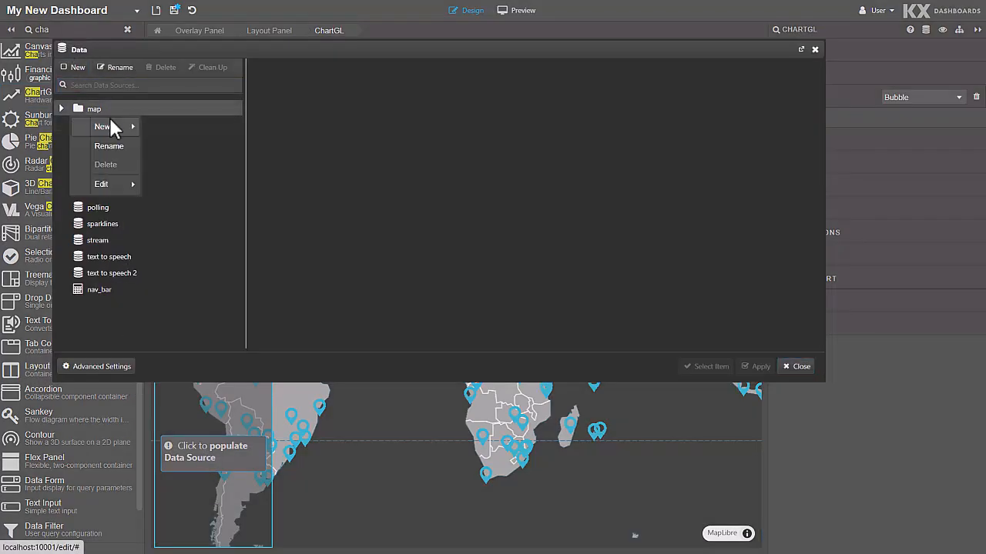
{"action": "mouse_move", "coordinate": [116, 126]}
{"action": "left_click", "coordinate": [182, 131]}
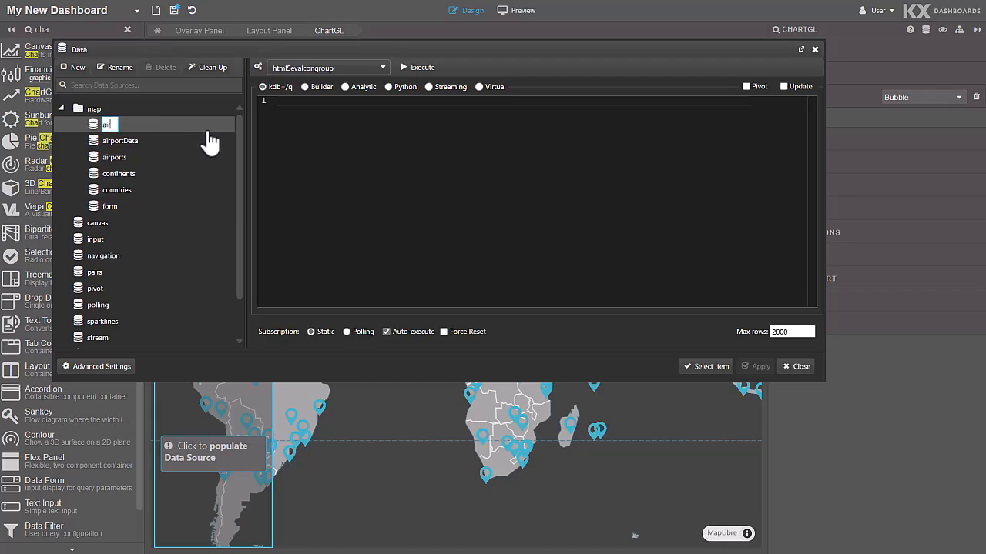
{"action": "type", "text": "airportDataSummary"}
{"action": "key", "text": "Return"}
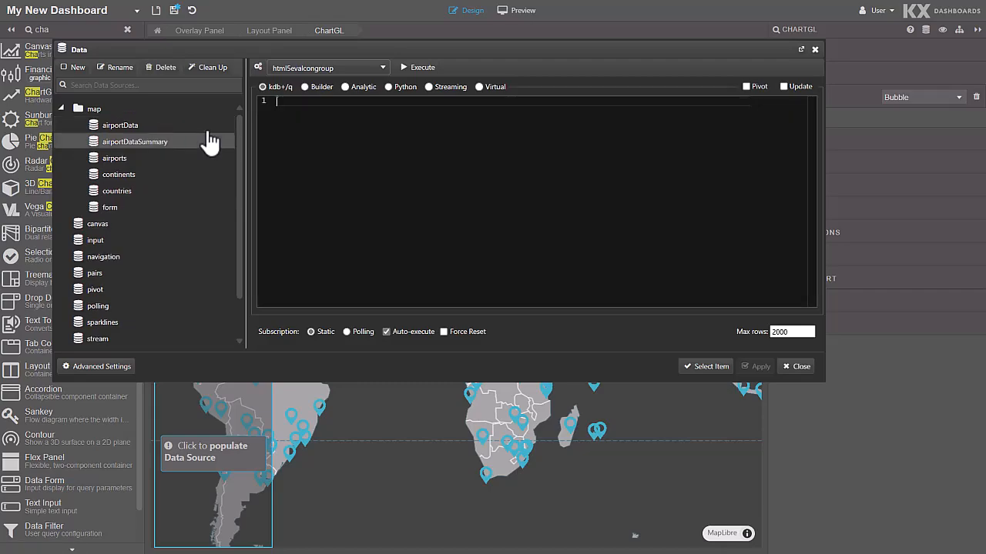
{"action": "type", "text": "{[con;c;ty]   select count(id) by iso_country from Airports where (continent in con) , (iso_country in c) , (airport_type in ty)}"}
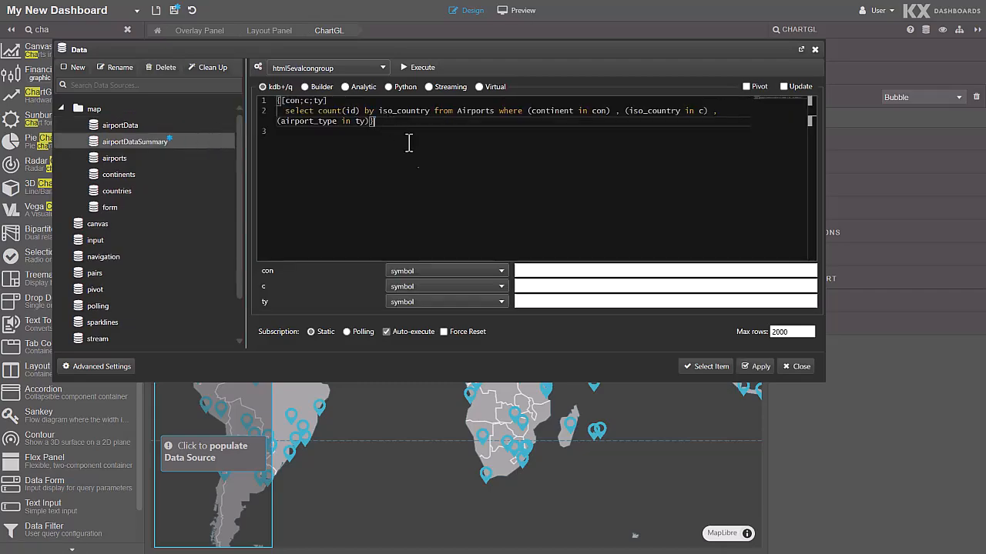
- Bind con, c and ty to the continent, country and airport view states and assign airportDataSummary to the chart
{"action": "left_click", "coordinate": [808, 272]}
{"action": "left_click", "coordinate": [197, 158]}
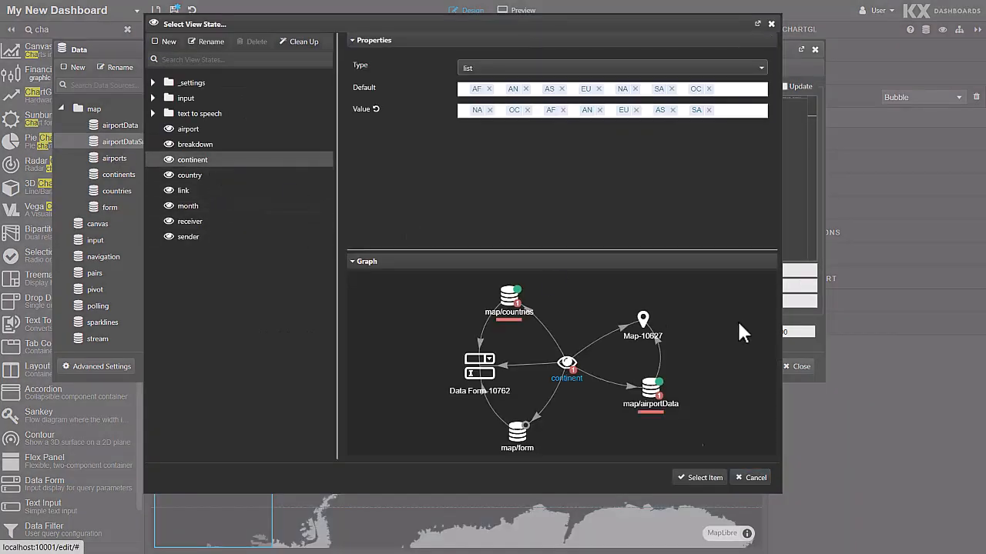
{"action": "left_click", "coordinate": [702, 478]}
{"action": "left_click", "coordinate": [810, 287]}
{"action": "left_click", "coordinate": [192, 176]}
{"action": "left_click", "coordinate": [703, 478]}
{"action": "left_click", "coordinate": [810, 302]}
{"action": "left_click", "coordinate": [189, 129]}
{"action": "left_click", "coordinate": [701, 478]}
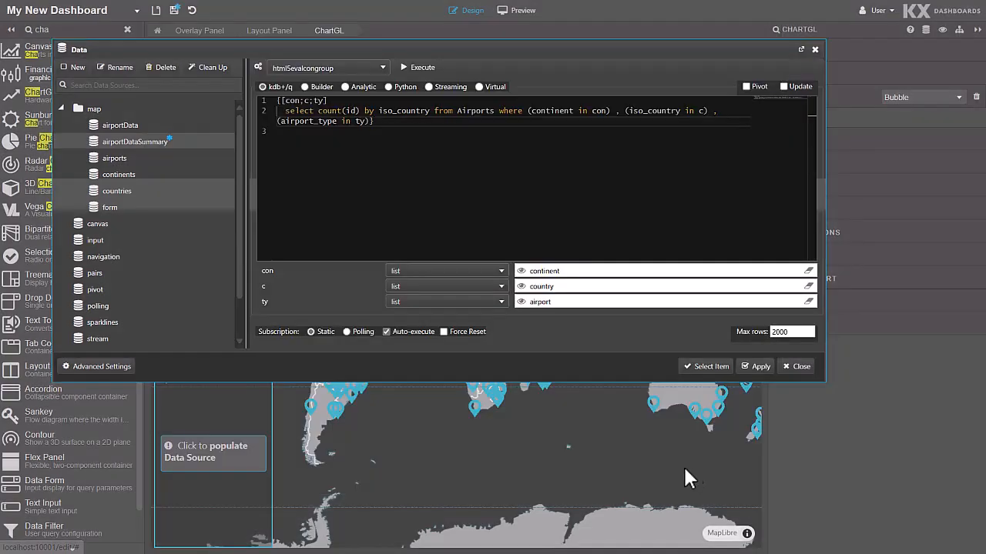
{"action": "left_click", "coordinate": [706, 367]}
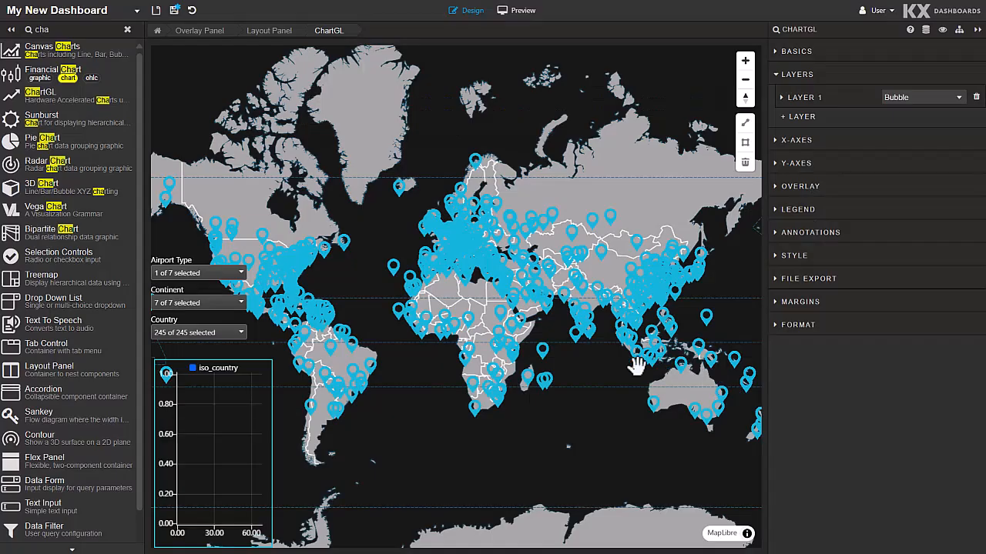
- Change the chart's Layer 1 to a Bar layer and name it Ports per Country
{"action": "left_click", "coordinate": [915, 98]}
{"action": "left_click", "coordinate": [907, 146]}
{"action": "left_click", "coordinate": [788, 101]}
{"action": "left_click", "coordinate": [906, 131]}
{"action": "type", "text": "Ports per Country"}
{"action": "key", "text": "Tab"}
- Map the bar layer's X-axis data to iso_country and its Y-axis data to id
{"action": "left_click", "coordinate": [902, 185]}
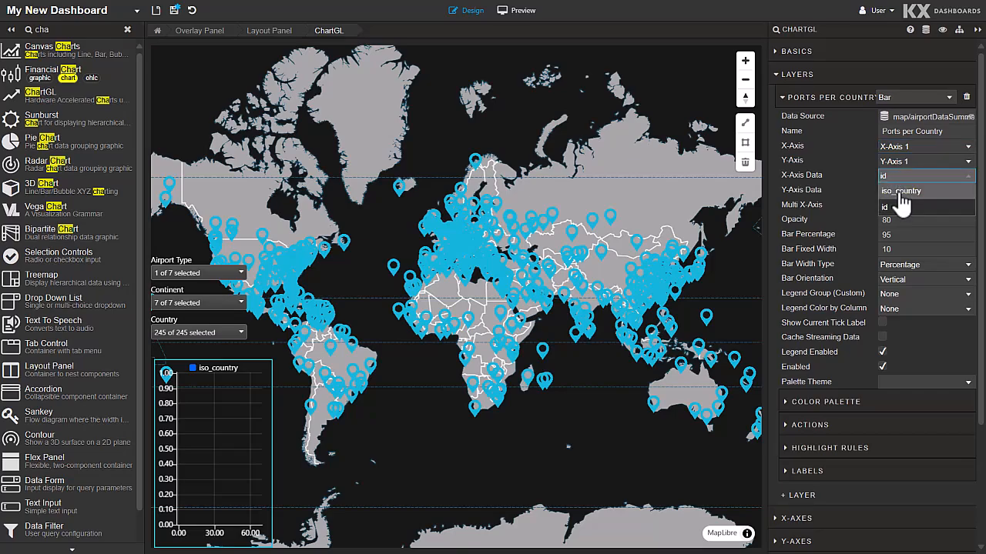
{"action": "left_click", "coordinate": [902, 202]}
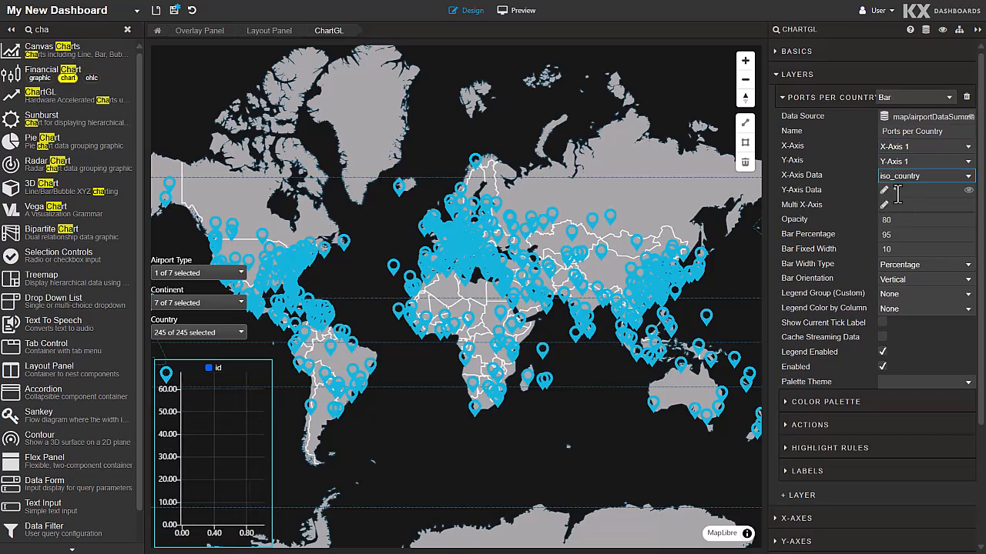
{"action": "left_click", "coordinate": [901, 191]}
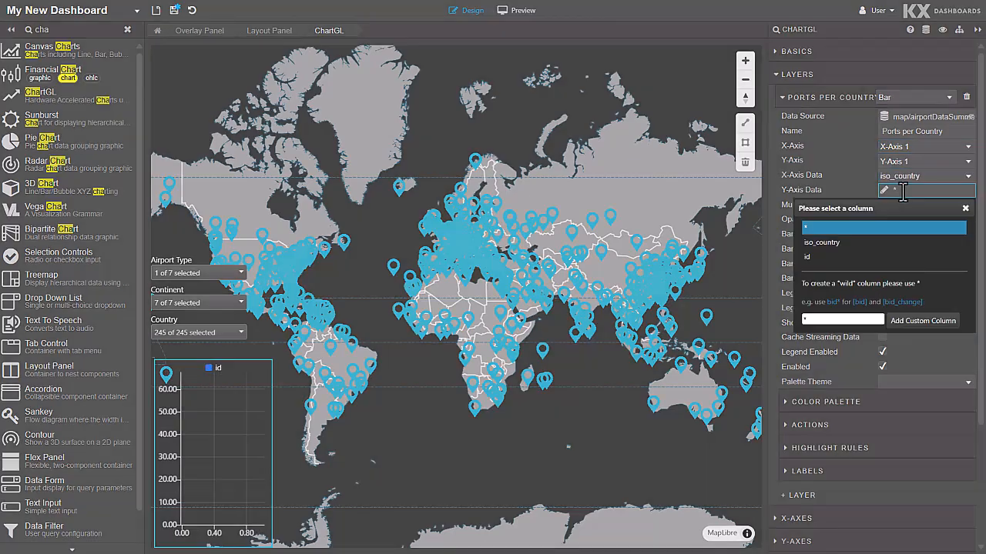
{"action": "left_click", "coordinate": [859, 257]}
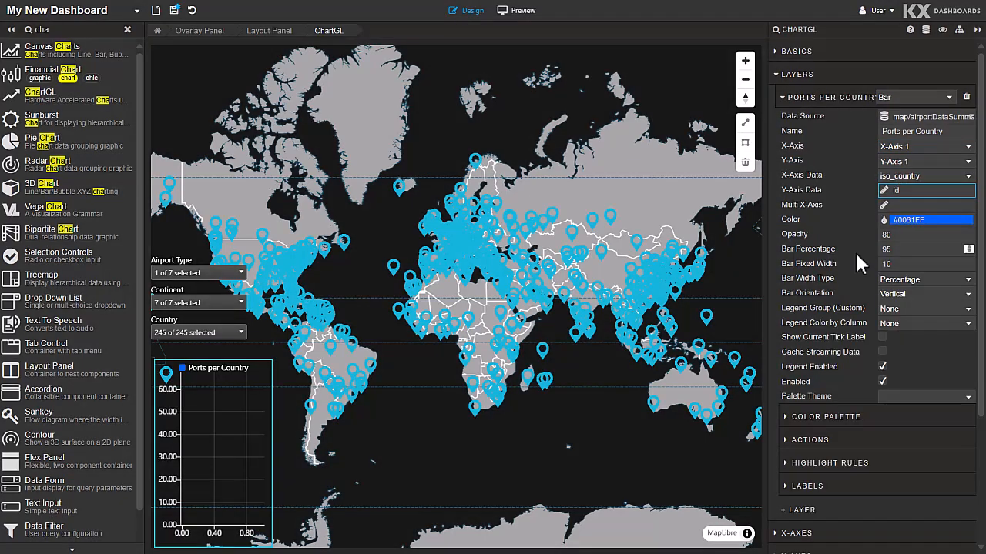
- Change the type of X-Axis 1 so the chart plots country codes as categories
{"action": "left_click", "coordinate": [828, 97]}
{"action": "left_click", "coordinate": [814, 147]}
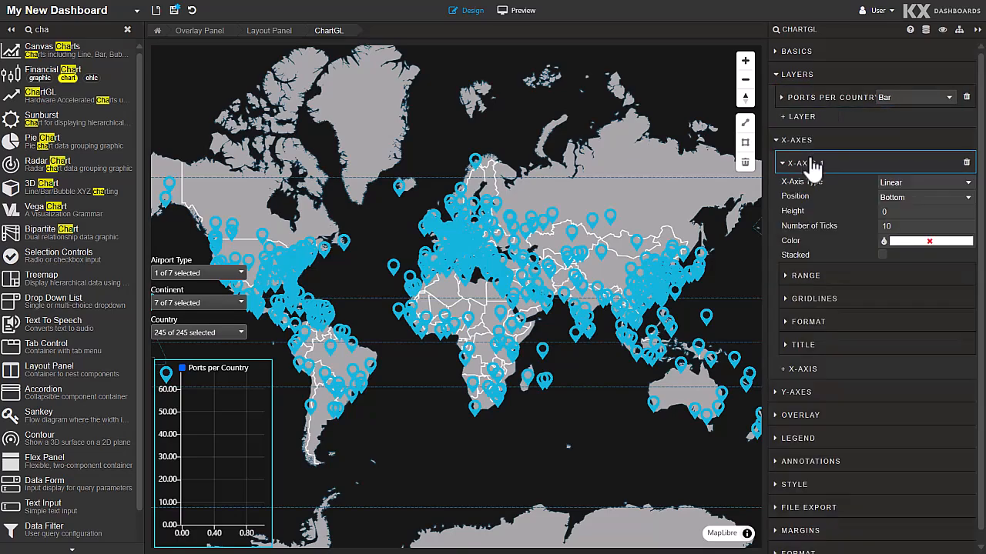
{"action": "left_click", "coordinate": [901, 185]}
{"action": "left_click", "coordinate": [904, 220]}
- Format the tick values of Y-Axis 1 as whole numbers without decimals
{"action": "left_click", "coordinate": [808, 143]}
{"action": "left_click", "coordinate": [816, 162]}
{"action": "left_click", "coordinate": [846, 194]}
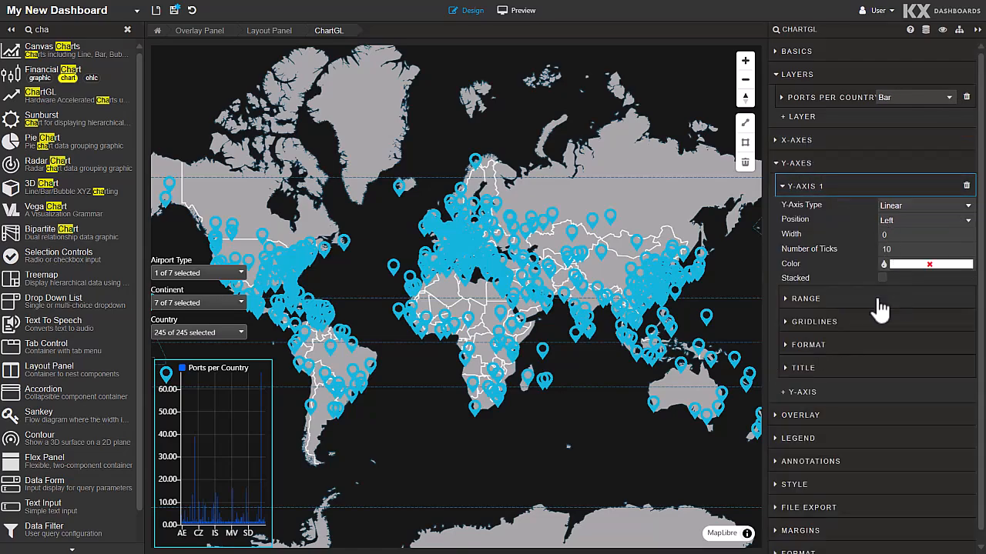
{"action": "left_click", "coordinate": [809, 345]}
{"action": "scroll", "coordinate": [859, 347], "scroll_direction": "down", "scroll_amount": 2}
{"action": "left_click", "coordinate": [893, 295]}
{"action": "left_click", "coordinate": [893, 326]}
- Preview the dashboard and filter the map and chart to North America with all its countries selected
{"action": "left_click", "coordinate": [521, 11]}
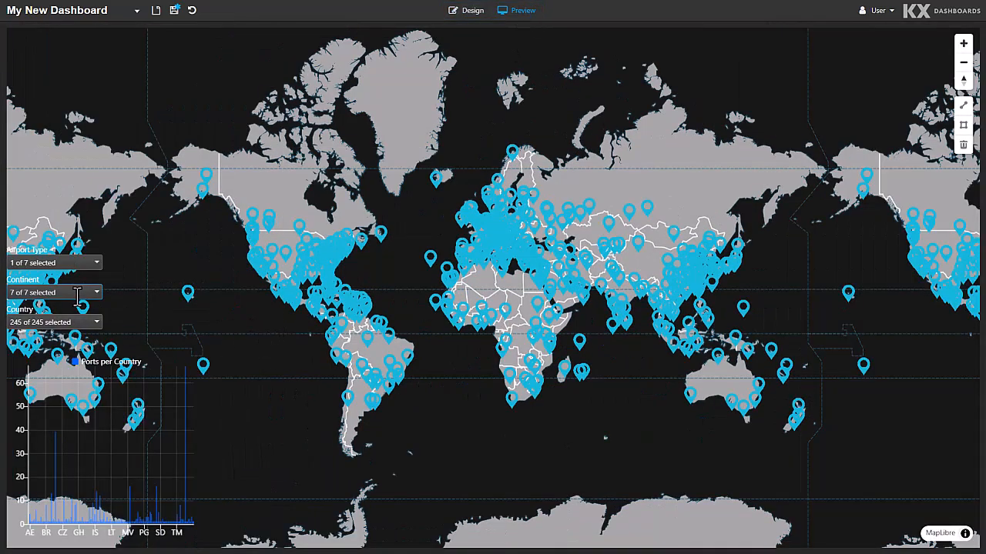
{"action": "left_click", "coordinate": [78, 295]}
{"action": "left_click", "coordinate": [13, 293]}
{"action": "left_click", "coordinate": [40, 328]}
{"action": "left_click", "coordinate": [61, 293]}
{"action": "left_click", "coordinate": [49, 322]}
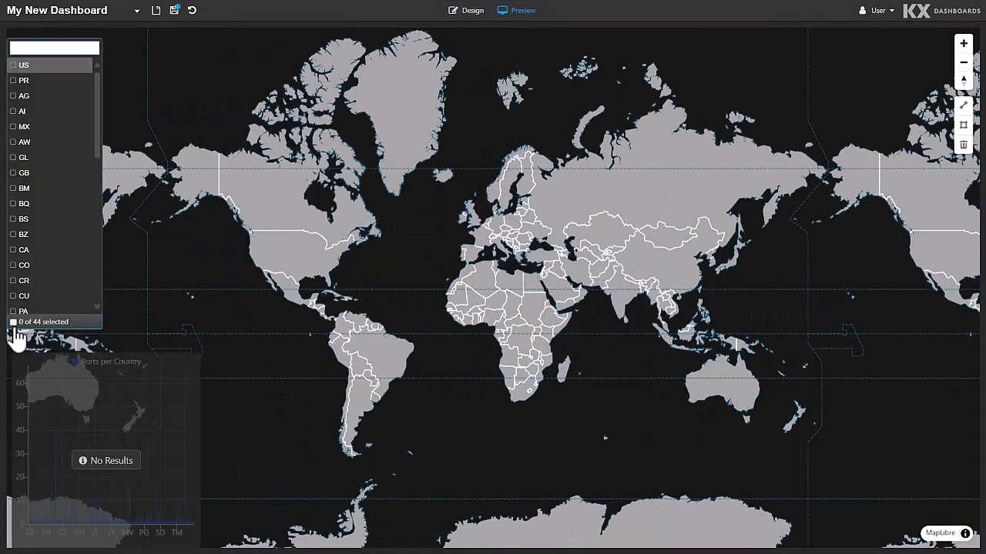
{"action": "left_click", "coordinate": [13, 322]}
- Narrow the Country filter to AG alone and toggle the selection of all airport types
{"action": "left_click", "coordinate": [64, 323]}
{"action": "left_click", "coordinate": [13, 322]}
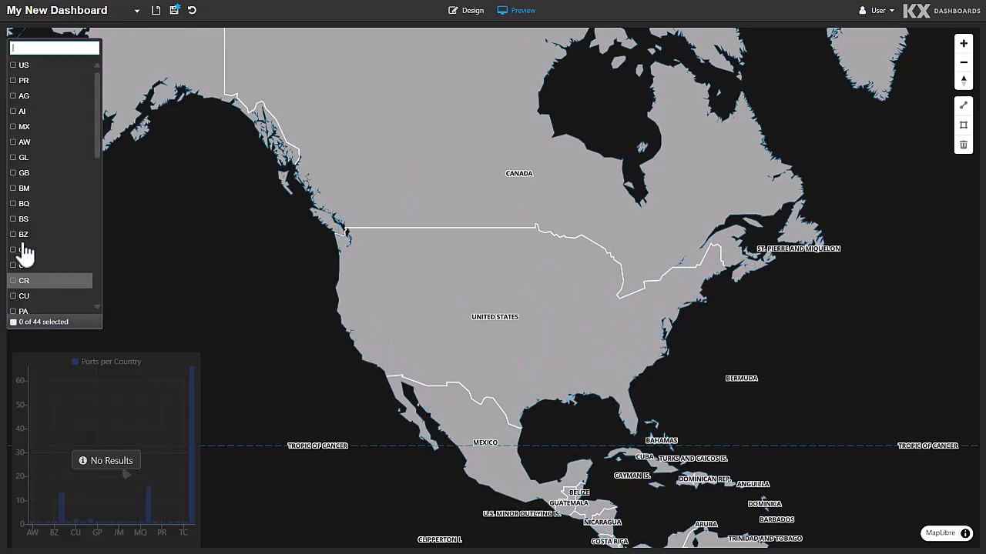
{"action": "left_click", "coordinate": [14, 96]}
{"action": "left_click", "coordinate": [167, 319]}
{"action": "left_click", "coordinate": [62, 263]}
{"action": "left_click", "coordinate": [13, 263]}
{"action": "left_click", "coordinate": [13, 264]}
{"action": "left_click", "coordinate": [13, 263]}
- Replace AG with CO in the Country filter, then deselect CO and browse the remaining countries
{"action": "left_click", "coordinate": [58, 293]}
{"action": "left_click", "coordinate": [44, 322]}
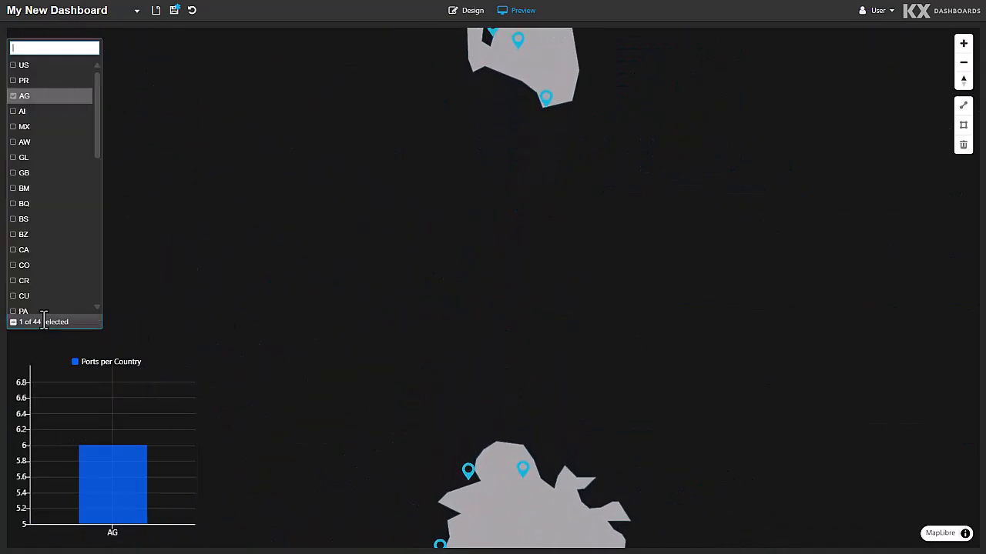
{"action": "left_click", "coordinate": [17, 98]}
{"action": "left_click", "coordinate": [22, 266]}
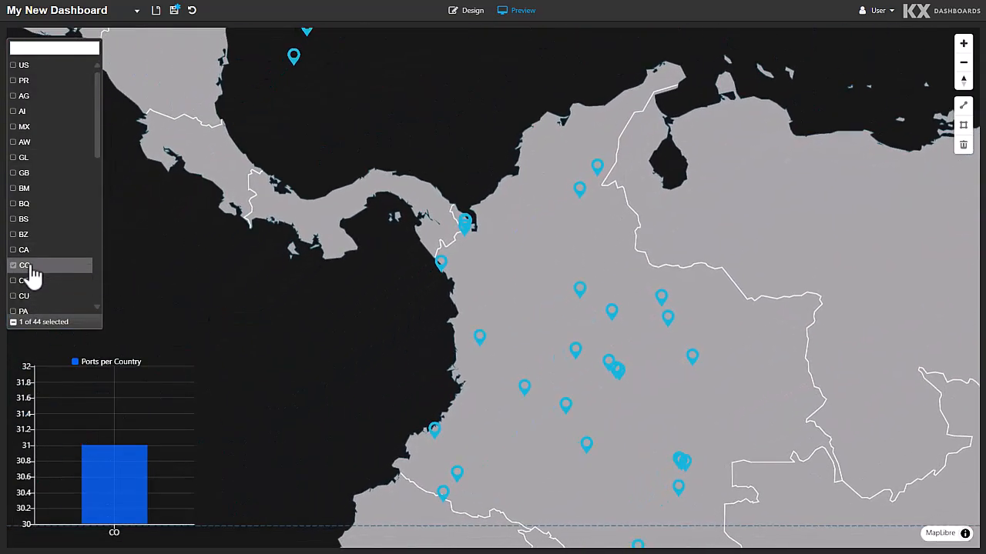
{"action": "left_click", "coordinate": [25, 267]}
{"action": "scroll", "coordinate": [27, 238], "scroll_direction": "down", "scroll_amount": 5}
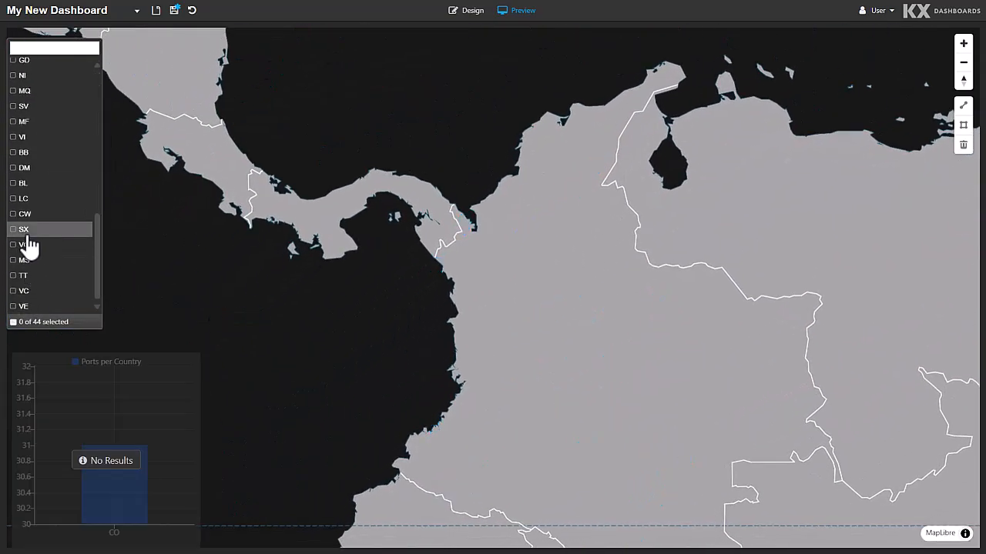